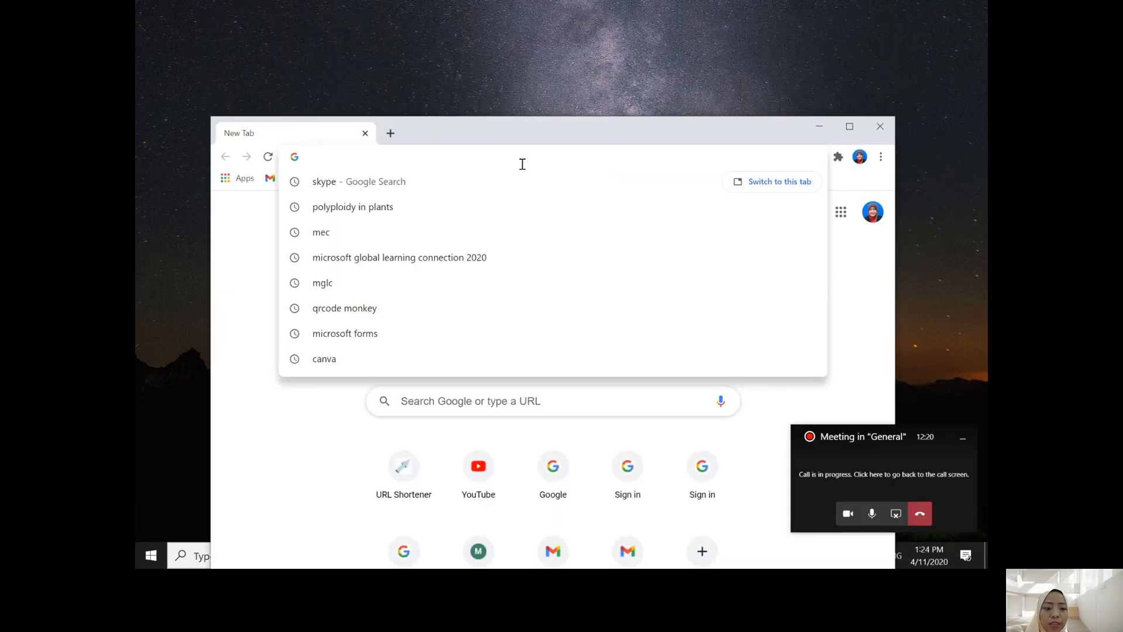
Open the education.skype.com website in the browser and enlarge the window to full screen.
{"action": "type", "text": "education.skype.com"}
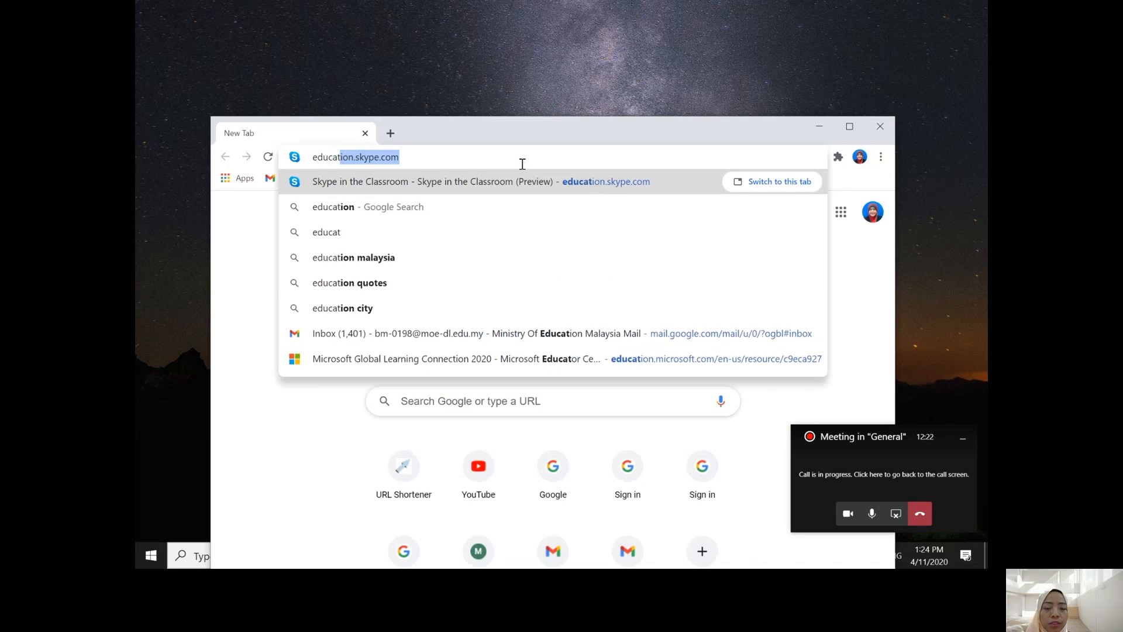
{"action": "key", "text": "Return"}
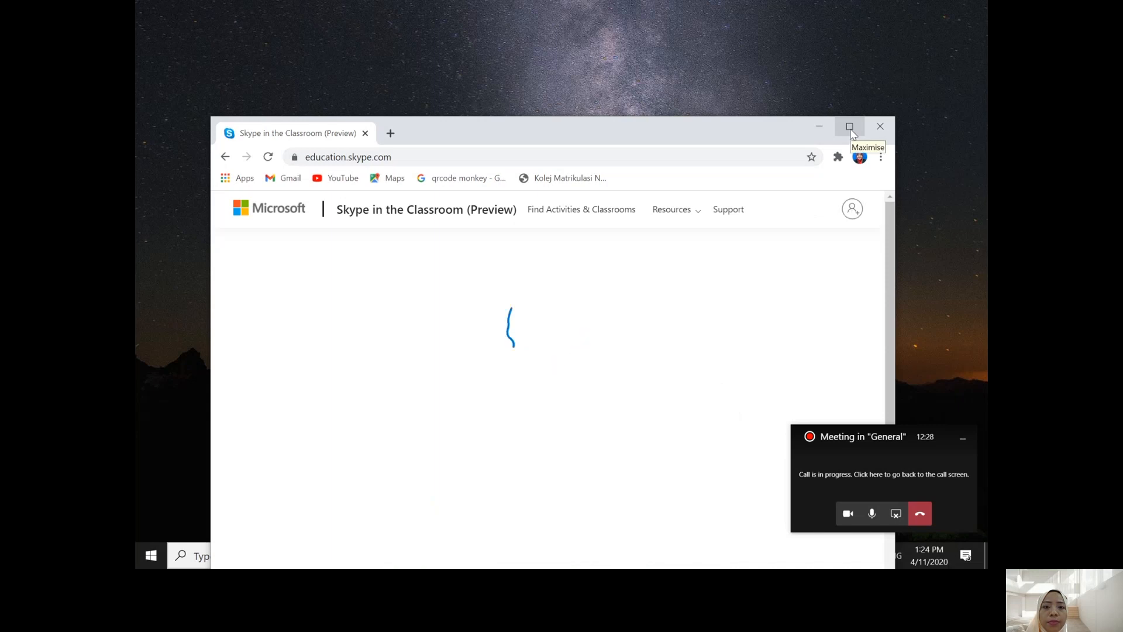
{"action": "left_click", "coordinate": [850, 128]}
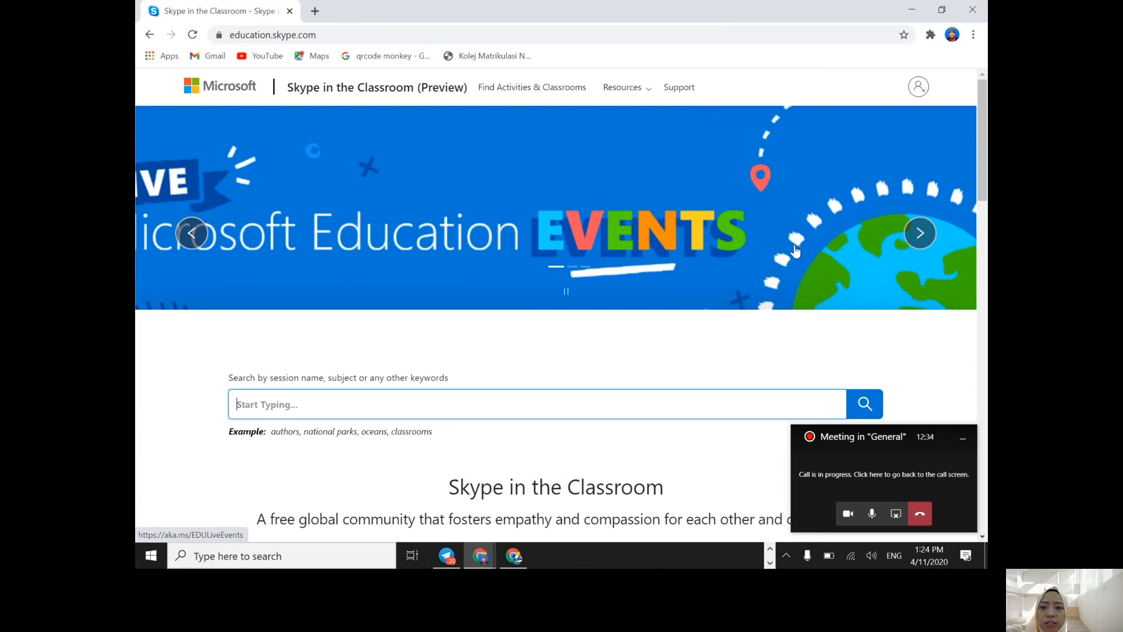
Start the free Skype in the Classroom sign-up with the school Microsoft account and accept the requested permissions.
{"action": "left_click", "coordinate": [928, 234]}
{"action": "scroll", "coordinate": [568, 394], "scroll_direction": "down", "scroll_amount": 3}
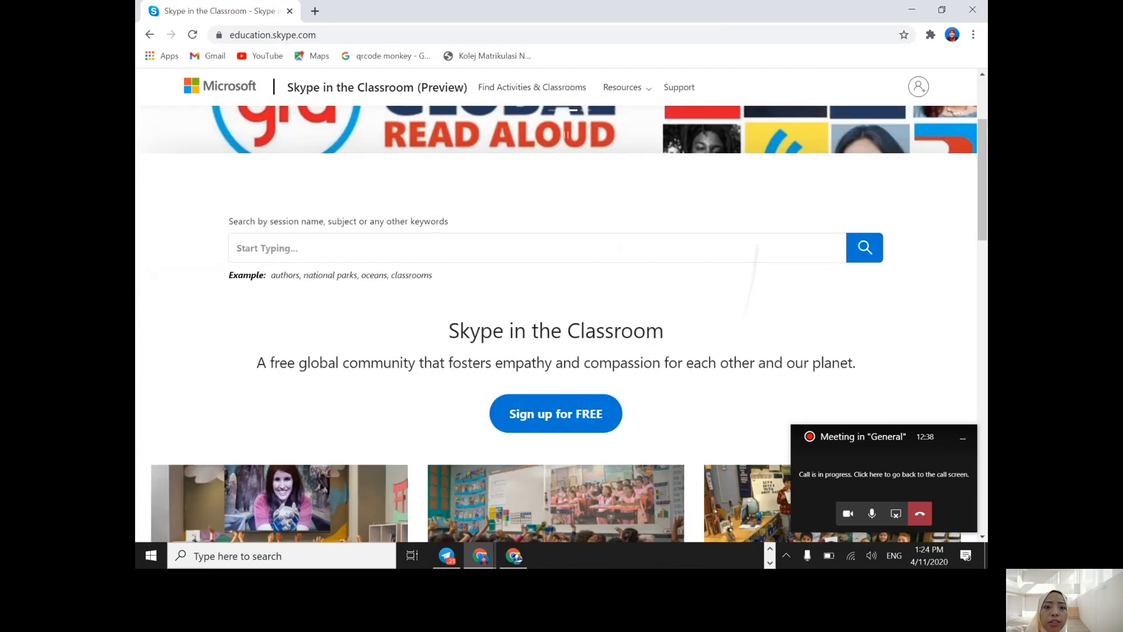
{"action": "left_click", "coordinate": [556, 374]}
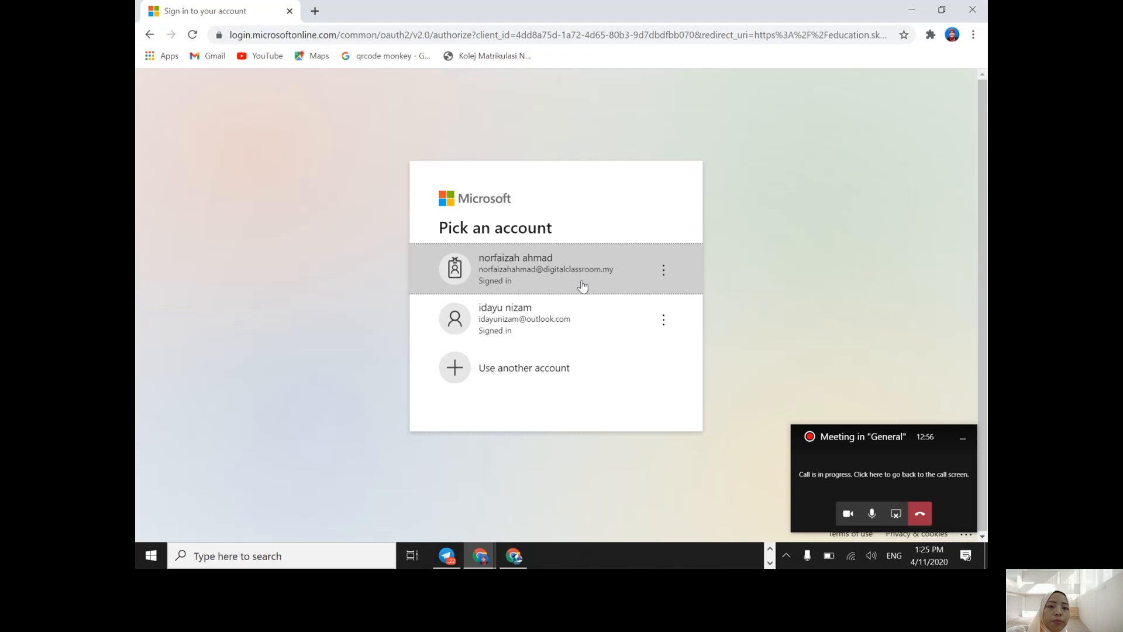
{"action": "left_click", "coordinate": [582, 285]}
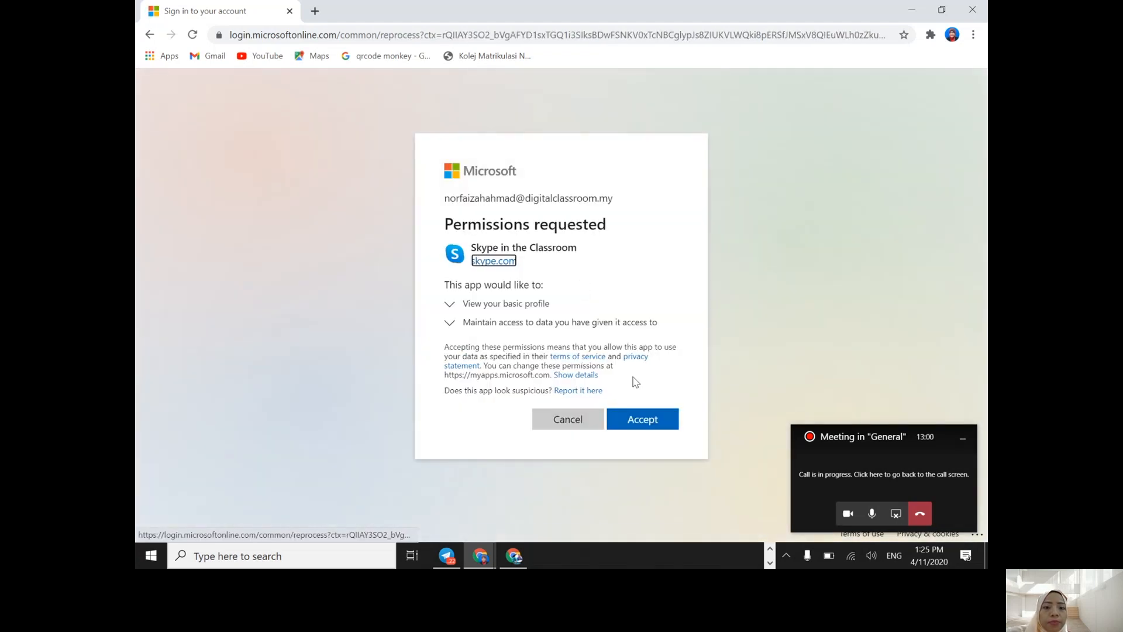
{"action": "left_click", "coordinate": [643, 420]}
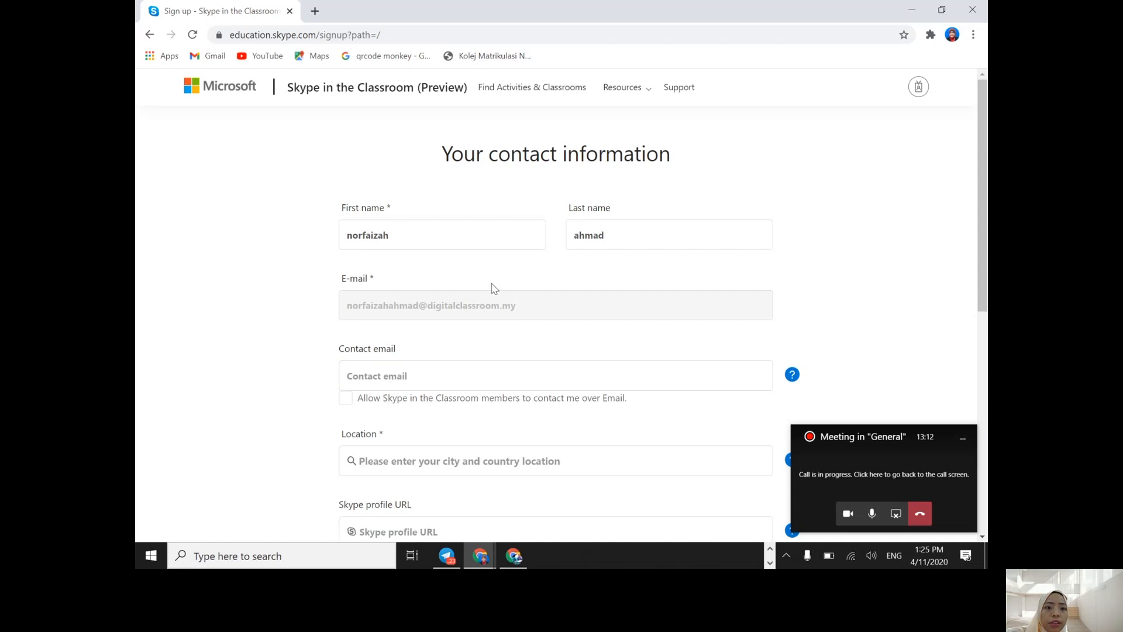
Fill in the contact e-mail, allow members to contact over Email, and set the location to Seremban, Malaysia.
{"action": "left_click", "coordinate": [446, 370]}
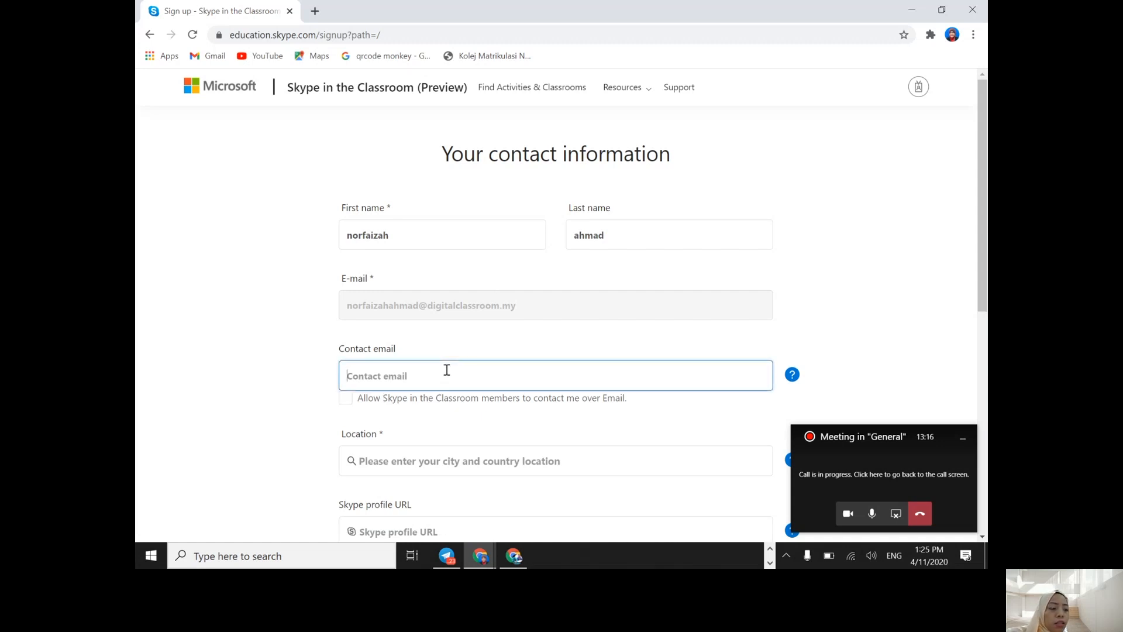
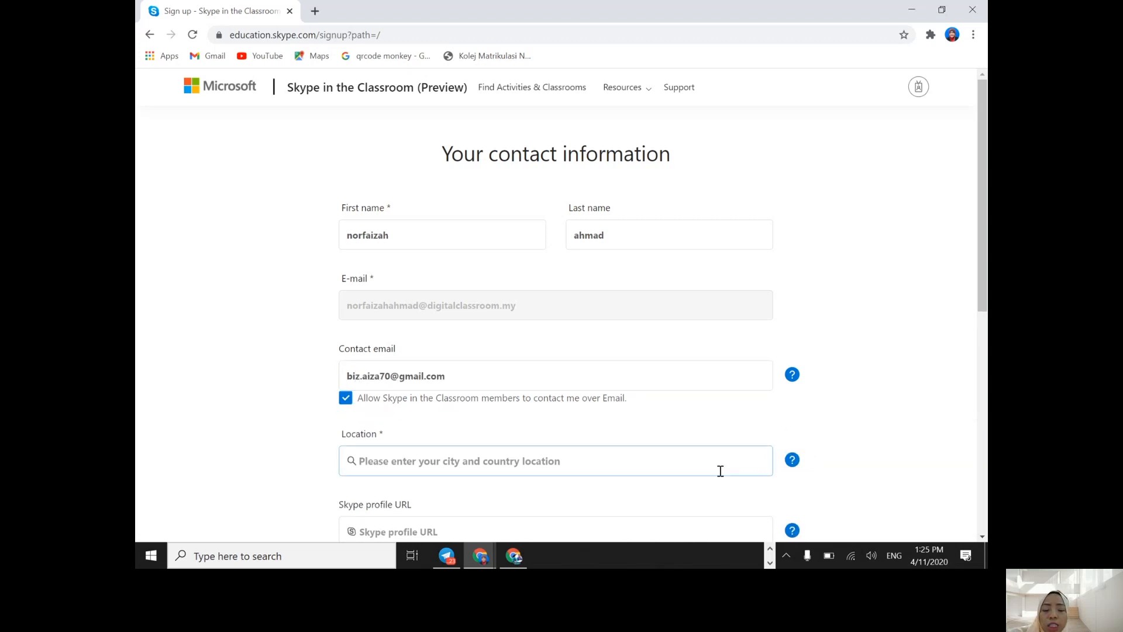
{"action": "left_click", "coordinate": [719, 470]}
{"action": "type", "text": "Seremban"}
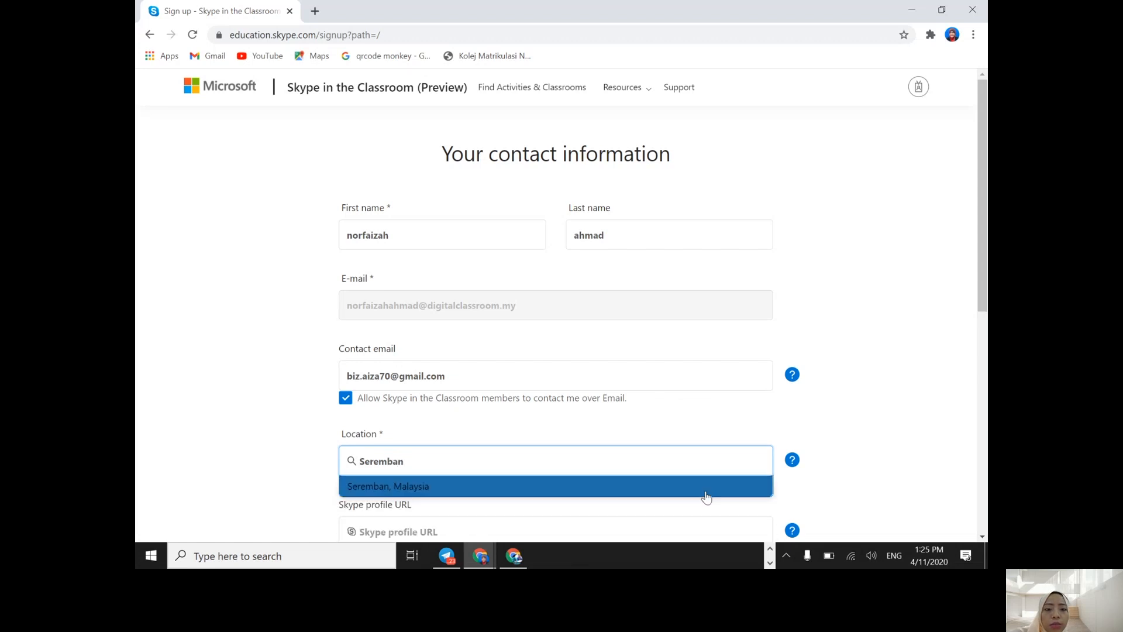
{"action": "left_click", "coordinate": [704, 495]}
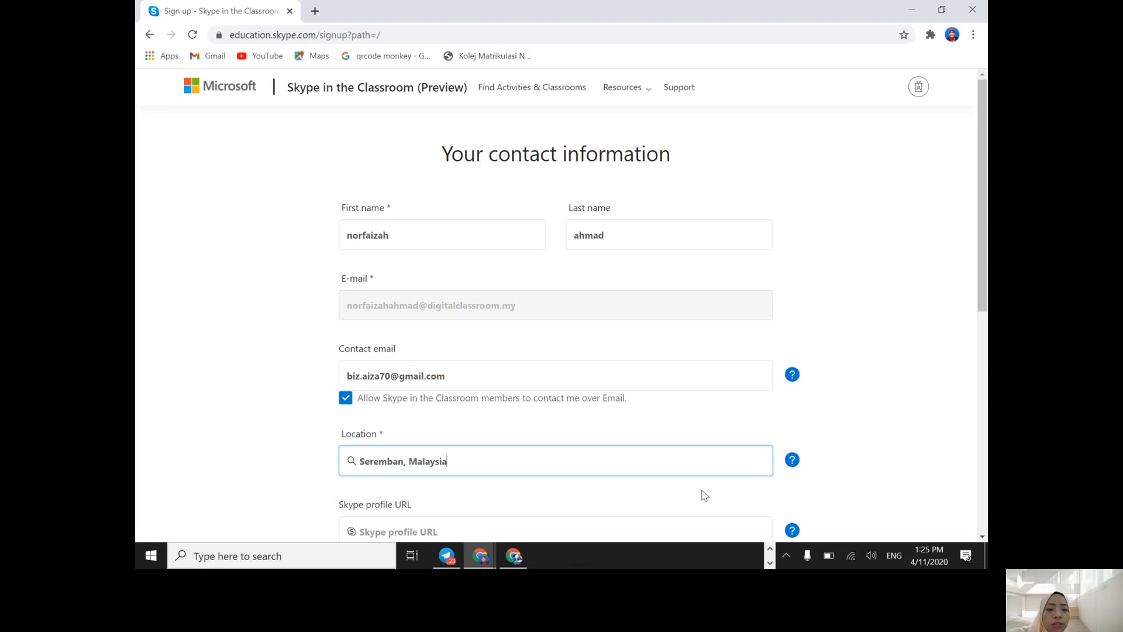
{"action": "left_click", "coordinate": [591, 529]}
{"action": "scroll", "coordinate": [592, 529], "scroll_direction": "down", "scroll_amount": 1}
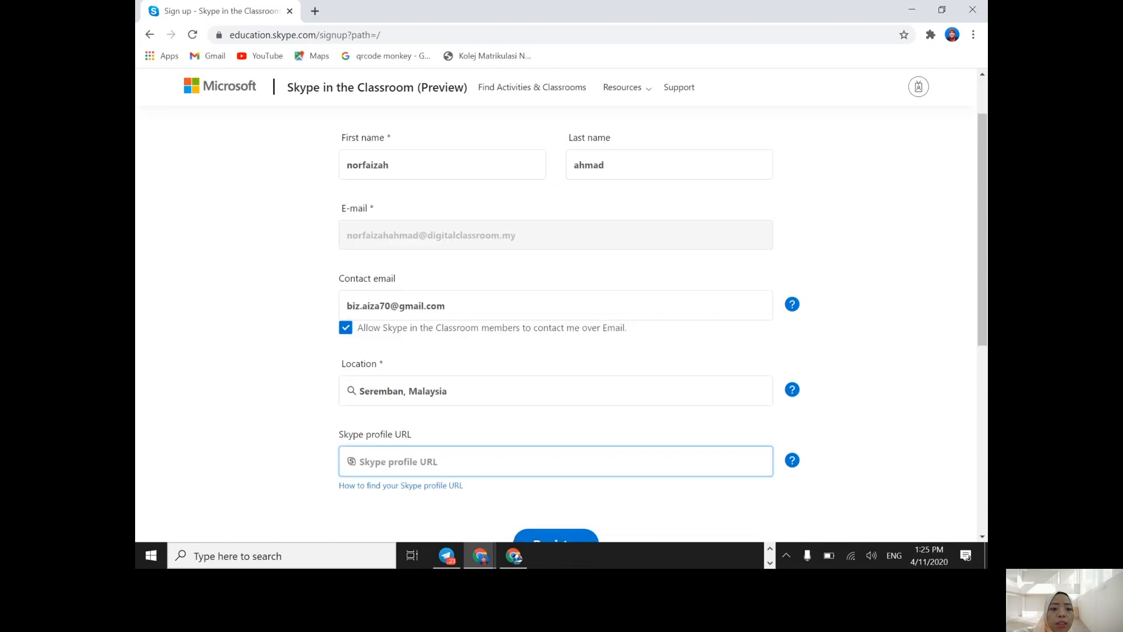
Search for "skype download" in a new browser tab and open the official Download Skype page.
{"action": "left_click", "coordinate": [315, 12]}
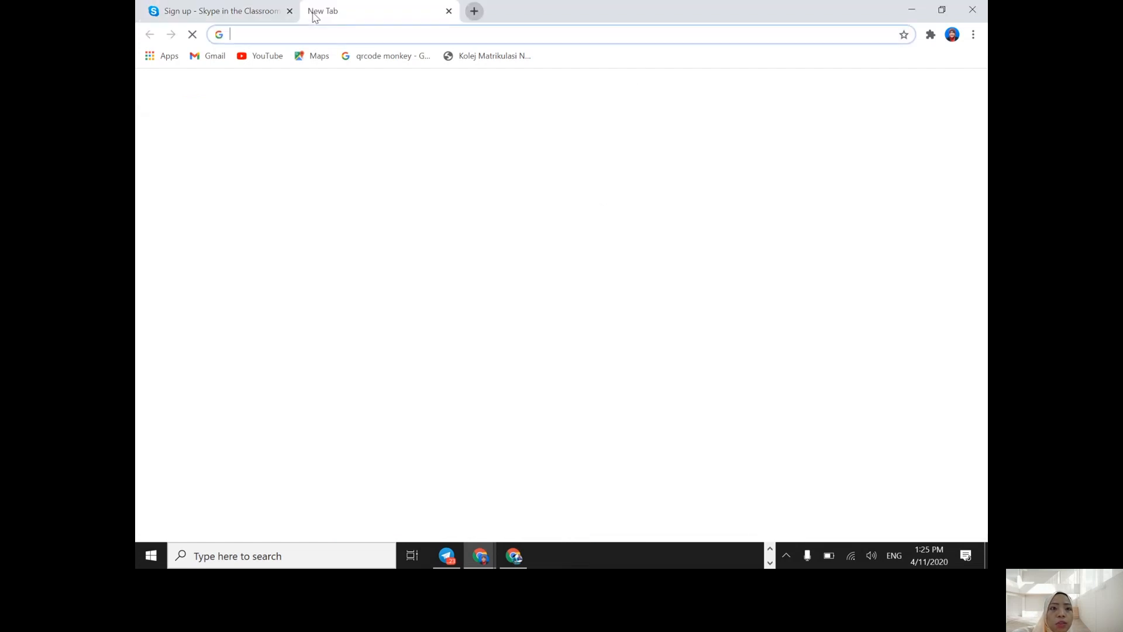
{"action": "left_click", "coordinate": [241, 13]}
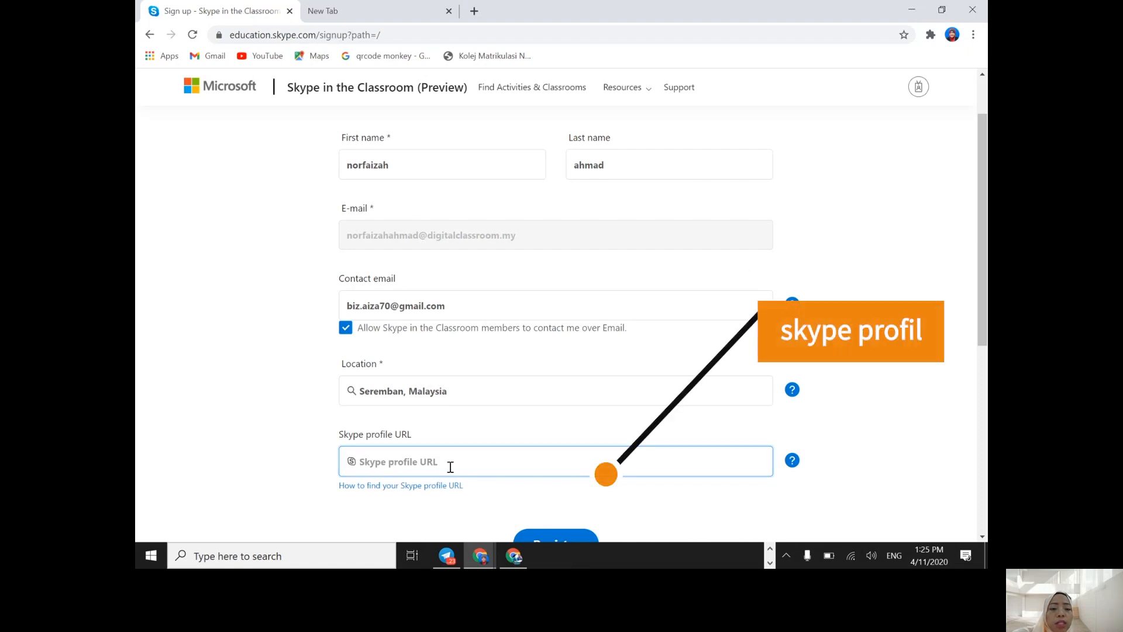
{"action": "left_click", "coordinate": [380, 11]}
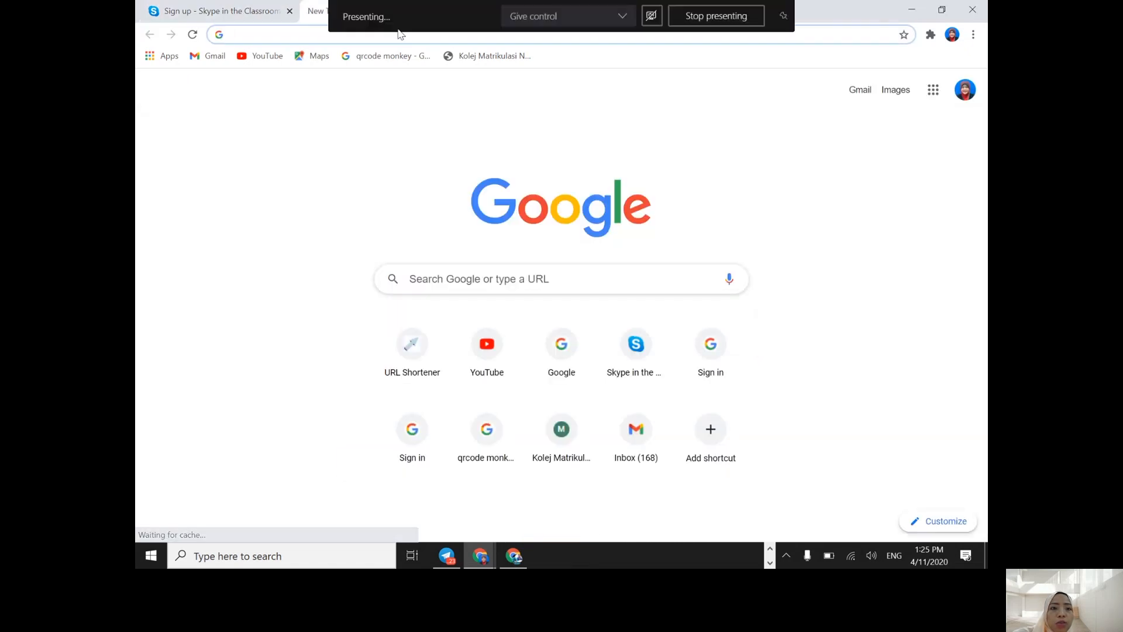
{"action": "left_click", "coordinate": [388, 39]}
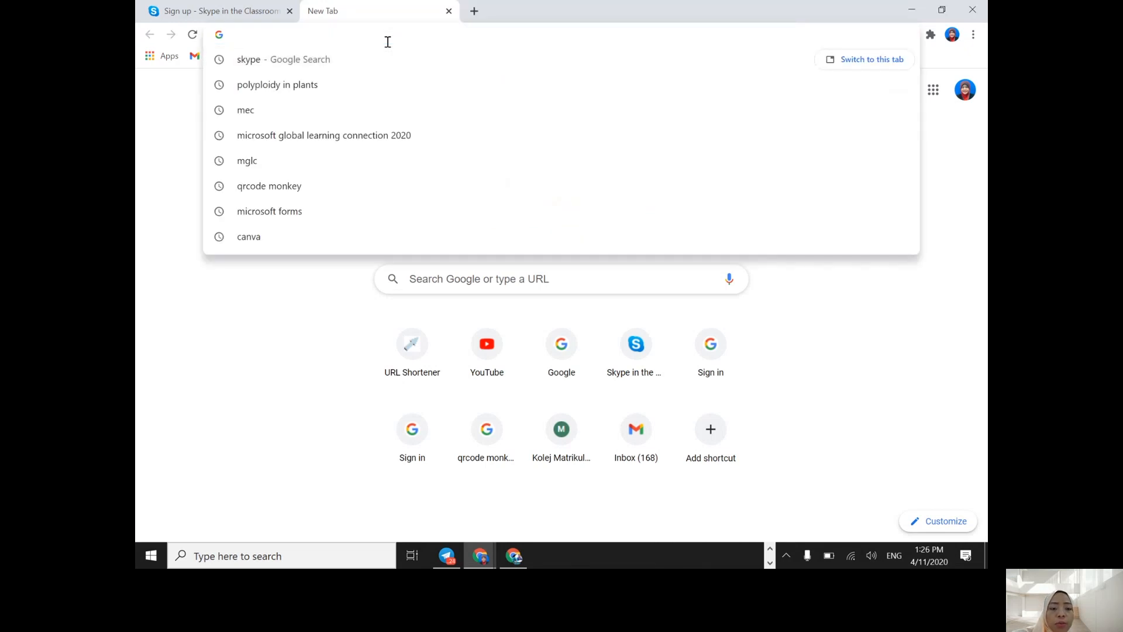
{"action": "type", "text": "skype"}
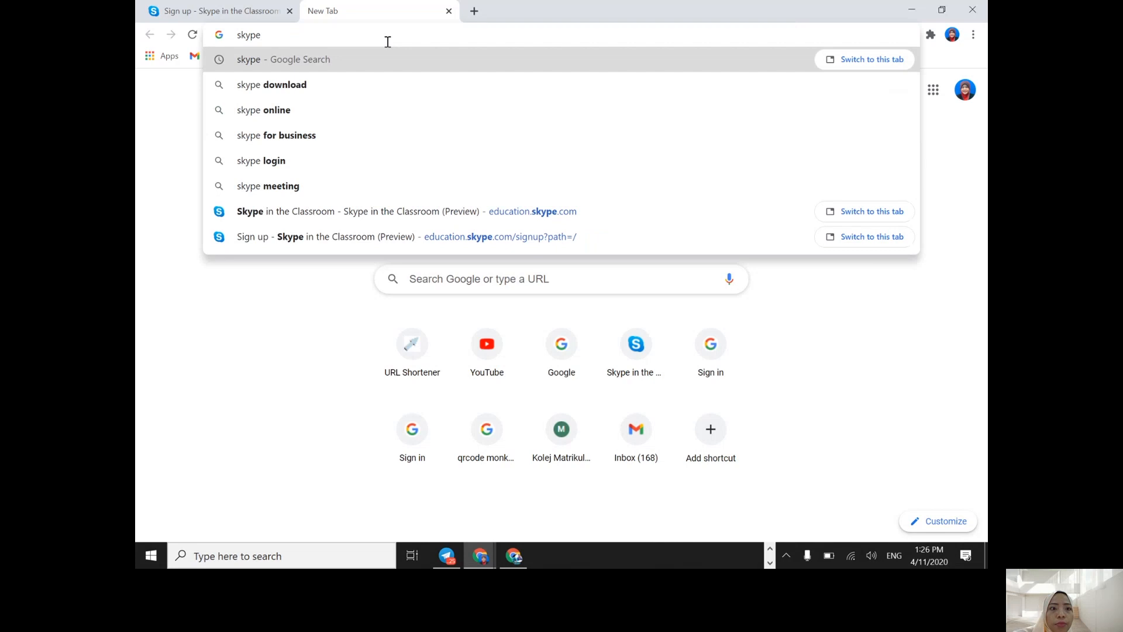
{"action": "left_click", "coordinate": [367, 89]}
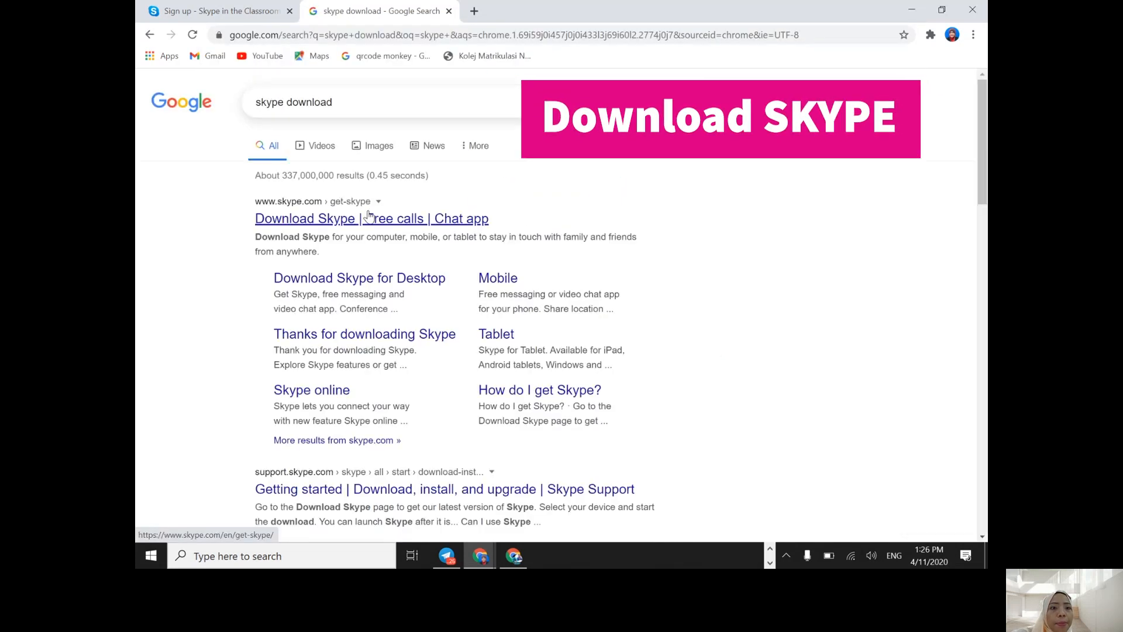
{"action": "left_click", "coordinate": [361, 227]}
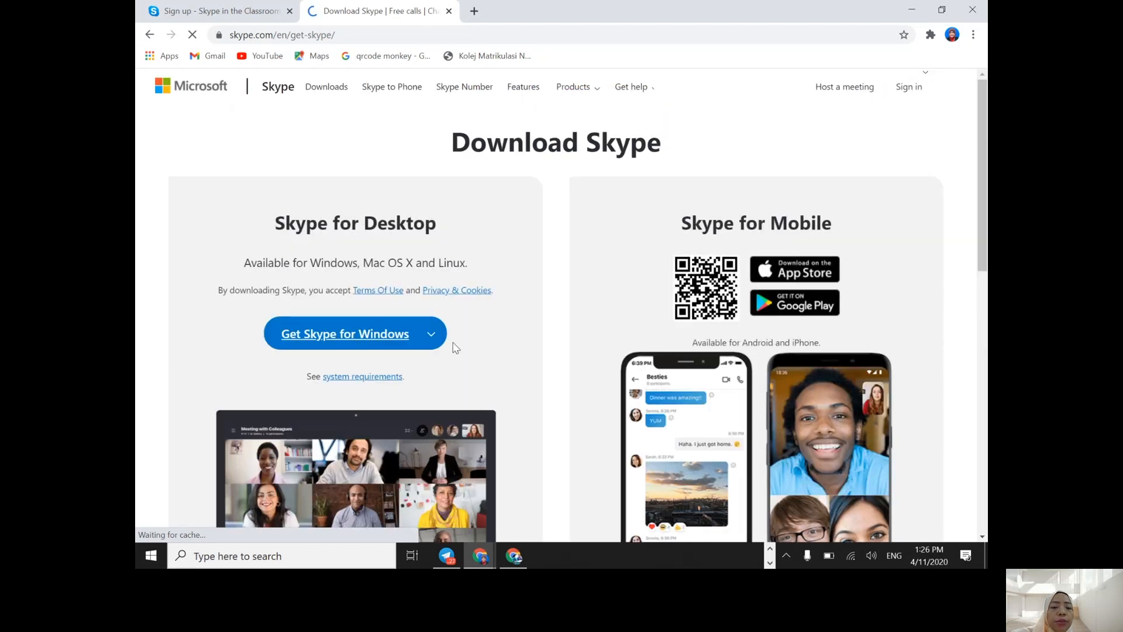
Download Skype for Windows and install Skype version 8.66 from its setup program.
{"action": "scroll", "coordinate": [450, 339], "scroll_direction": "down", "scroll_amount": 1}
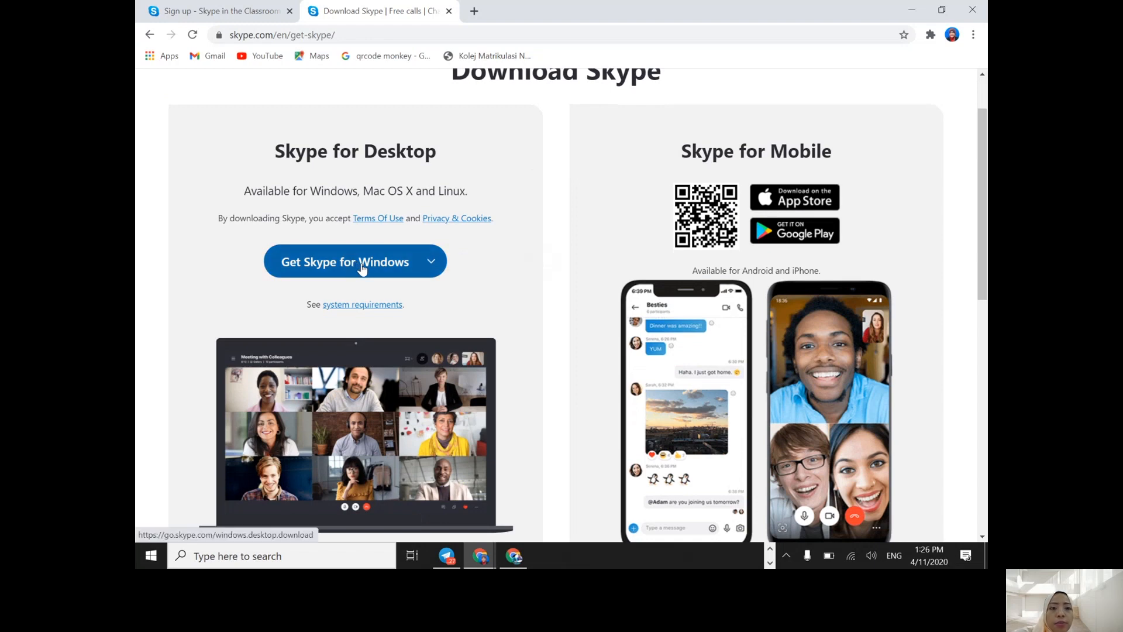
{"action": "left_click", "coordinate": [362, 265]}
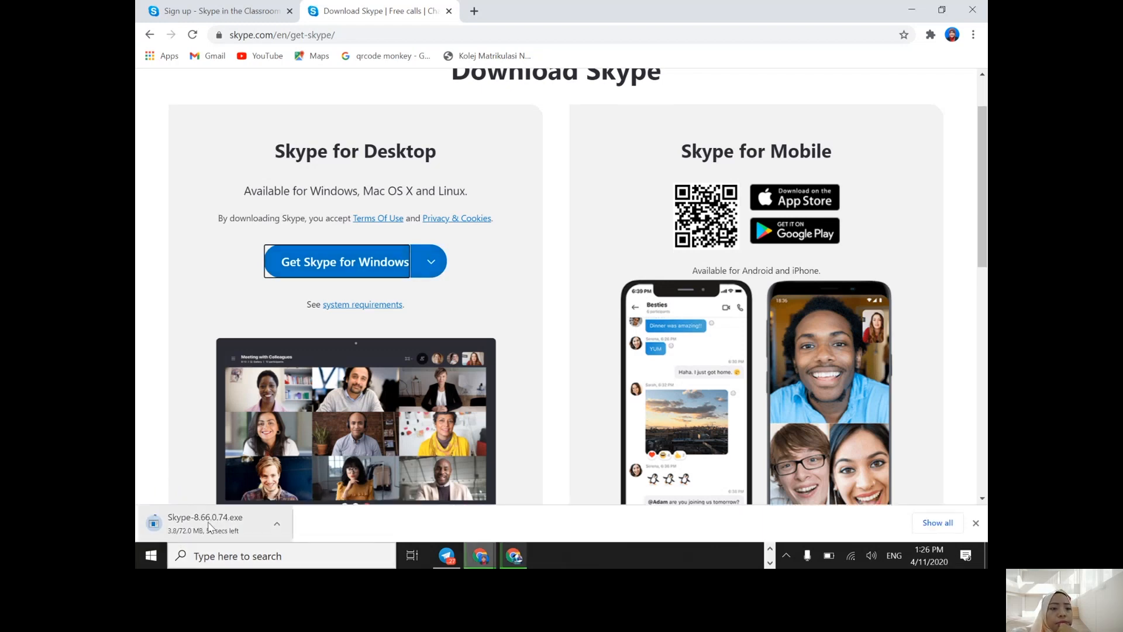
{"action": "left_click", "coordinate": [209, 522]}
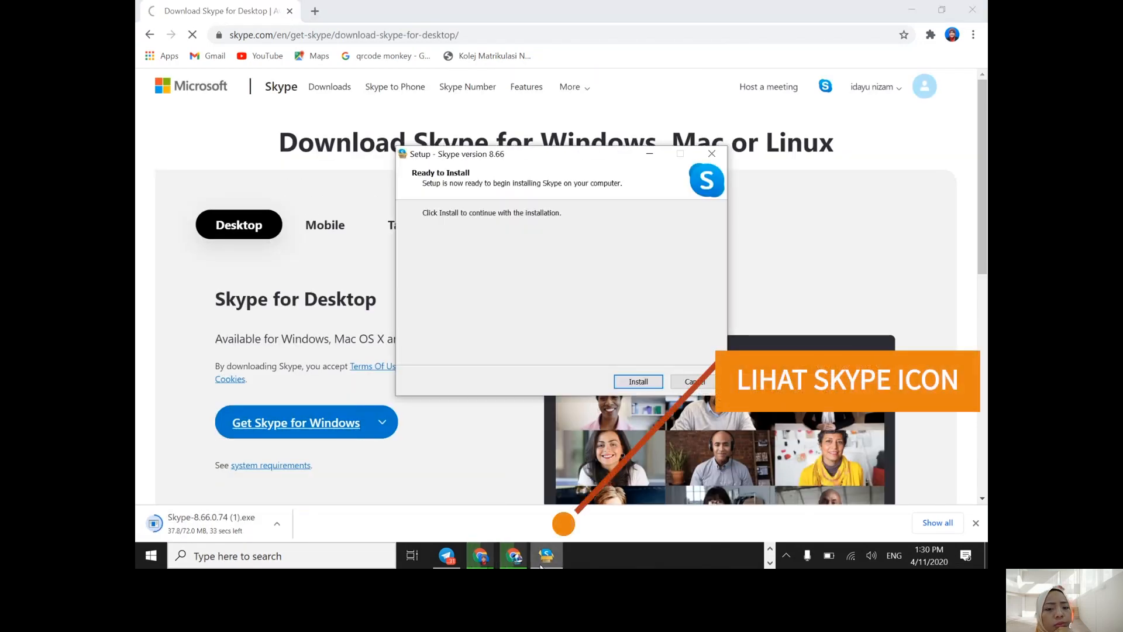
{"action": "left_click", "coordinate": [643, 384]}
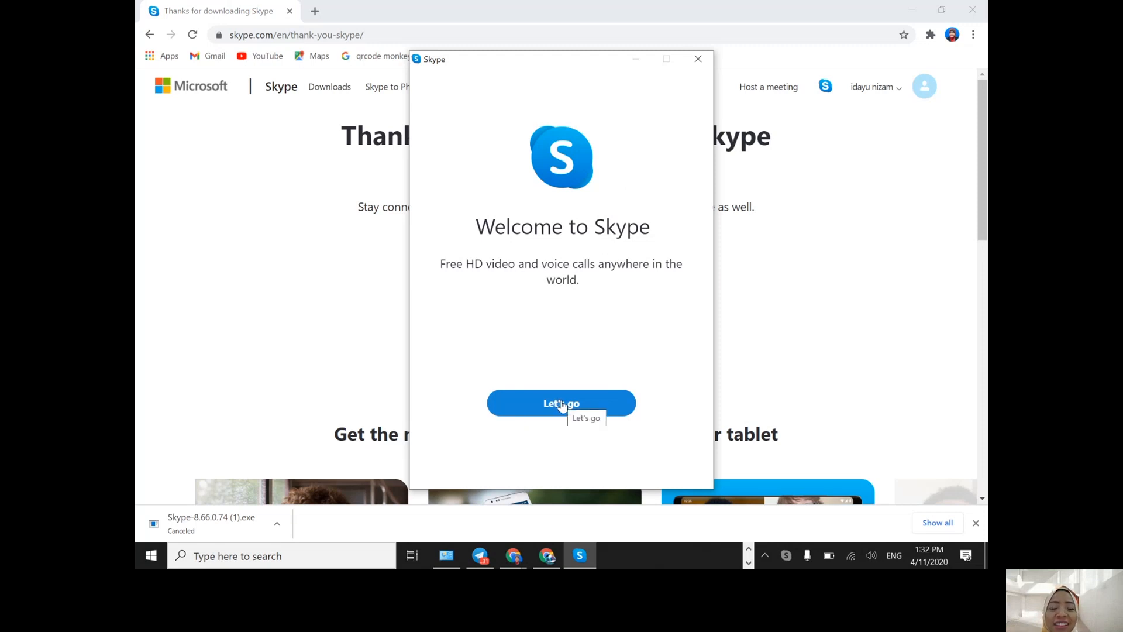
Start creating a new Skype account with an e-mail instead of a phone number, entering the e-mail address and a new account password.
{"action": "left_click", "coordinate": [530, 413]}
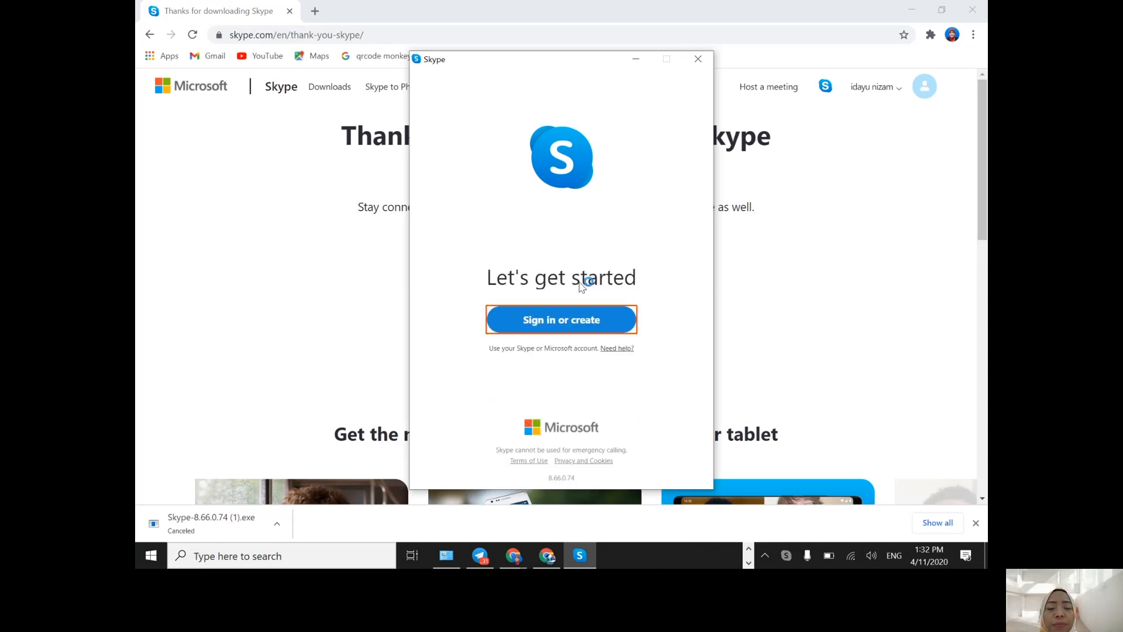
{"action": "left_click", "coordinate": [569, 330]}
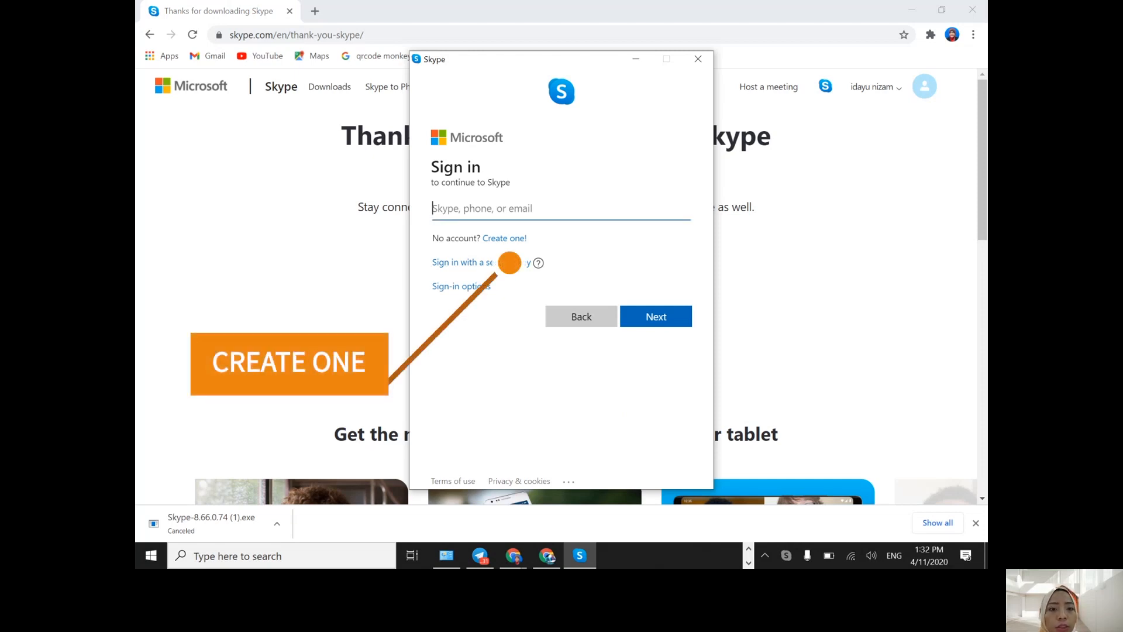
{"action": "left_click", "coordinate": [507, 240]}
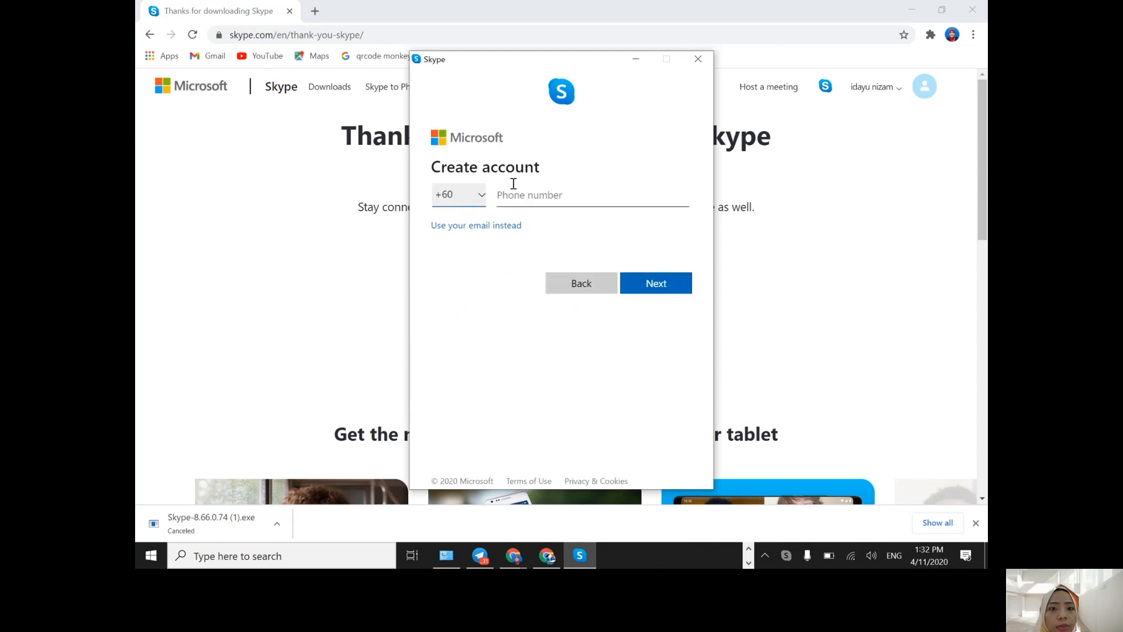
{"action": "left_click", "coordinate": [491, 226]}
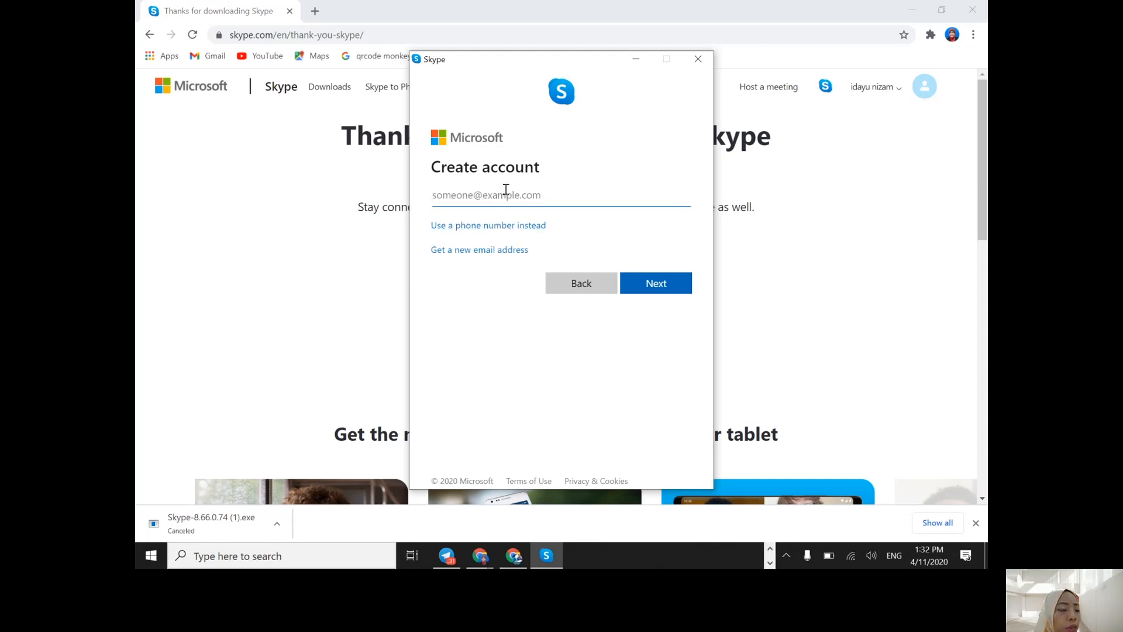
{"action": "type", "text": "b"}
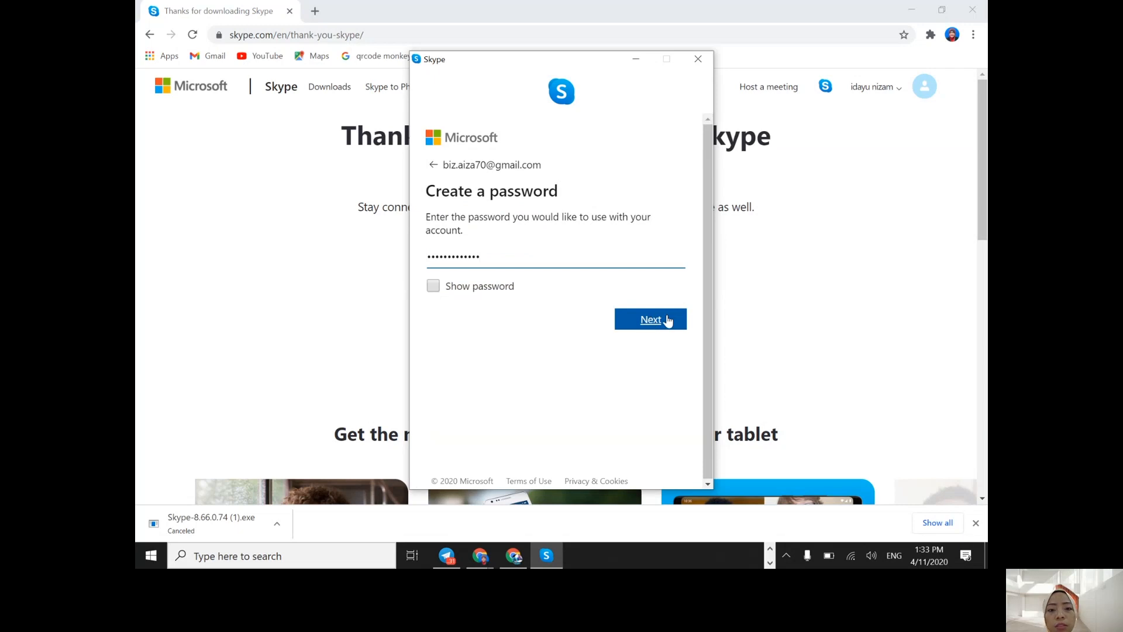
{"action": "left_click", "coordinate": [651, 321]}
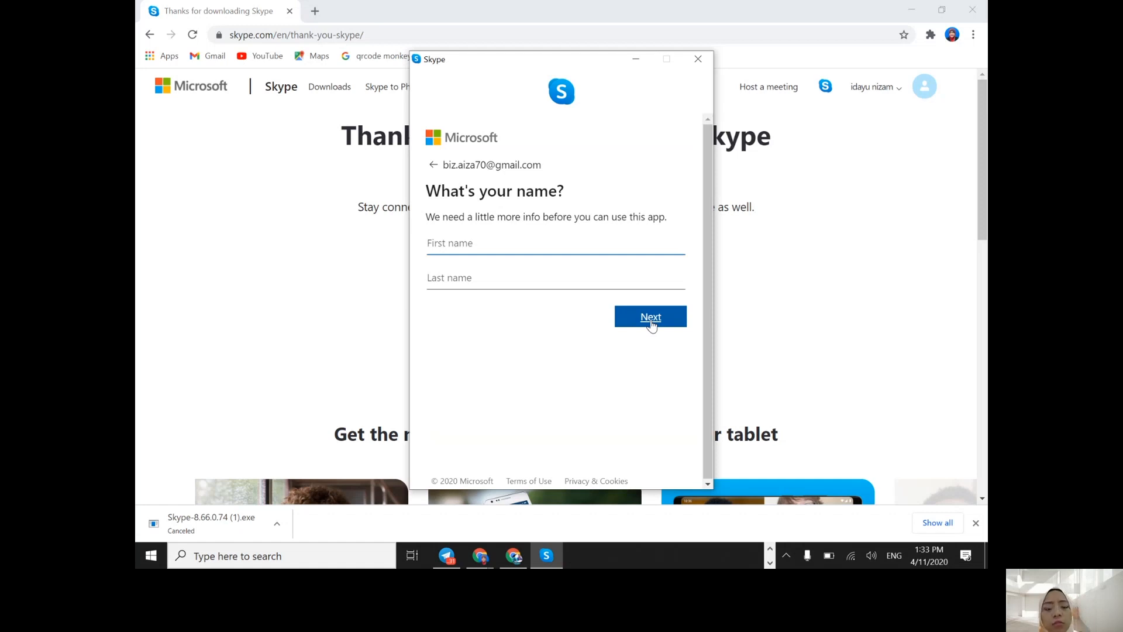
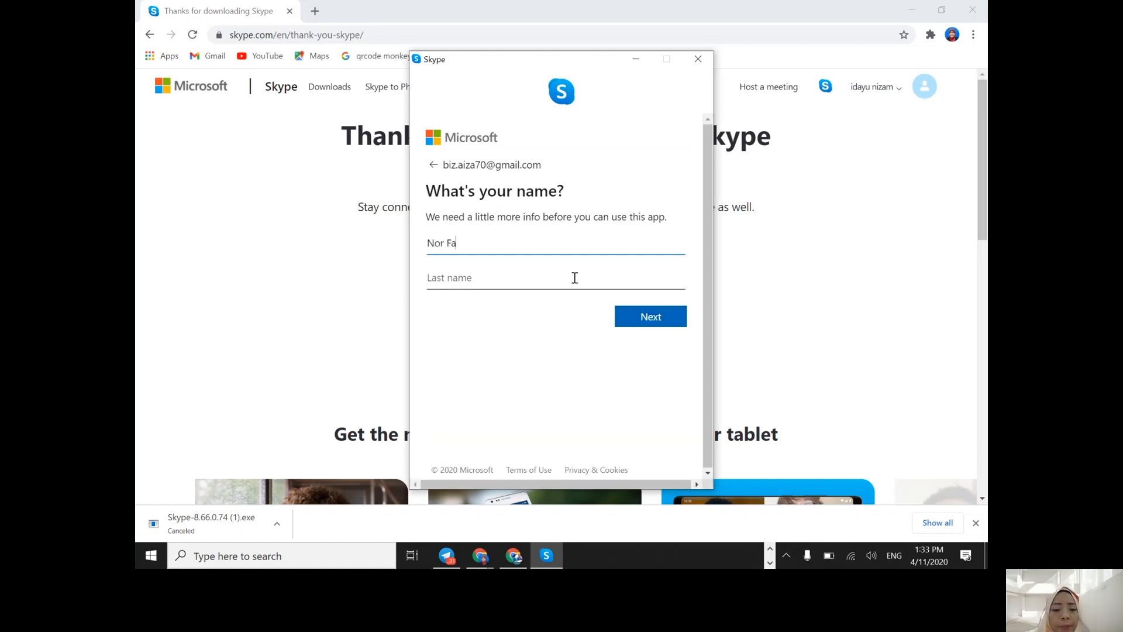
Enter the account holder's first name and last name and continue to the e-mail verification.
{"action": "left_click", "coordinate": [575, 277]}
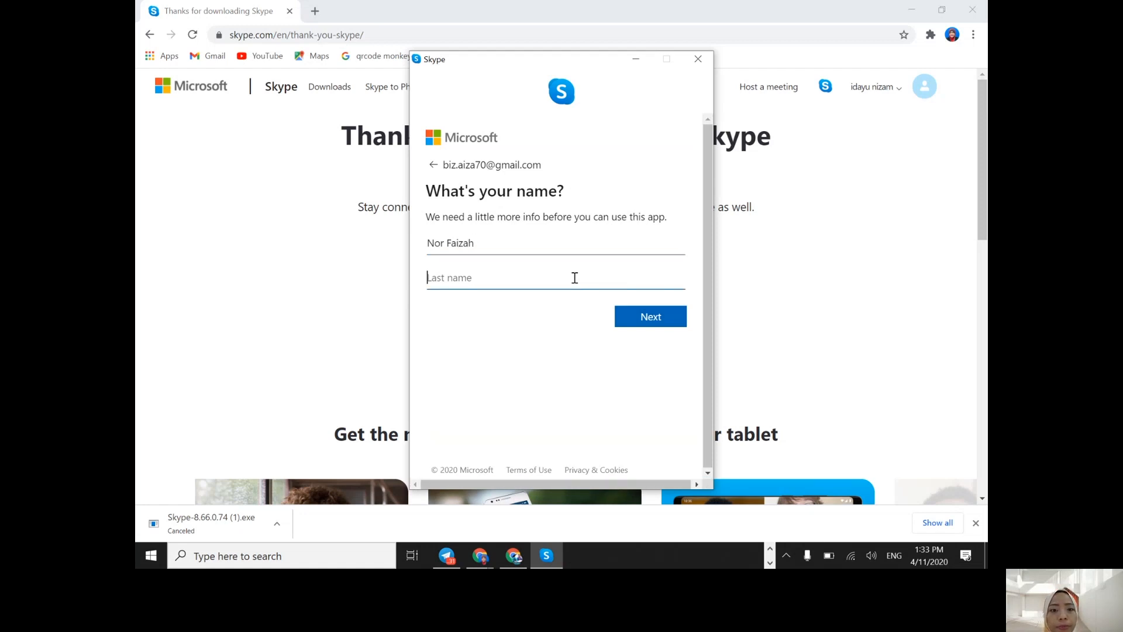
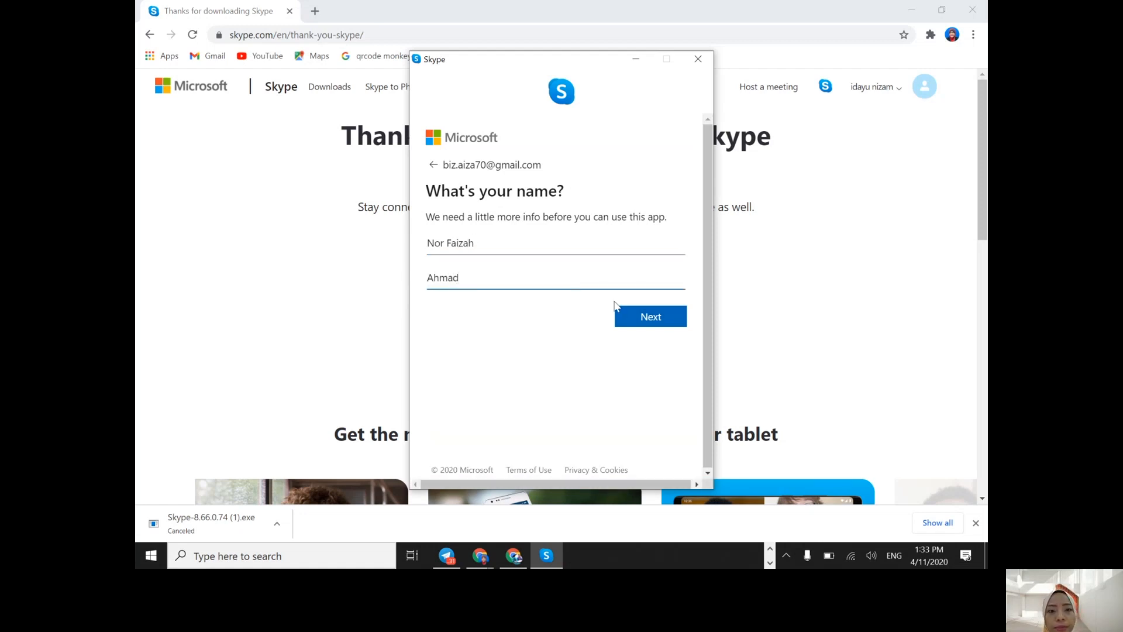
{"action": "left_click", "coordinate": [642, 317]}
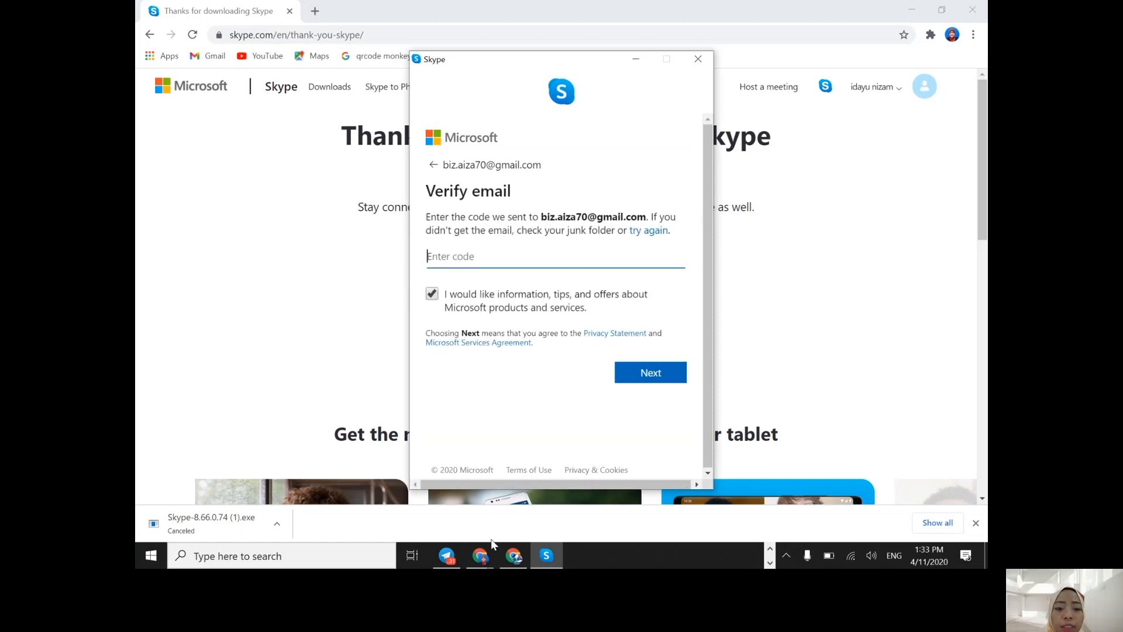
Look up the Microsoft security code in the verification e-mail in the Gmail inbox, and return to the Skype window.
{"action": "left_click", "coordinate": [479, 556]}
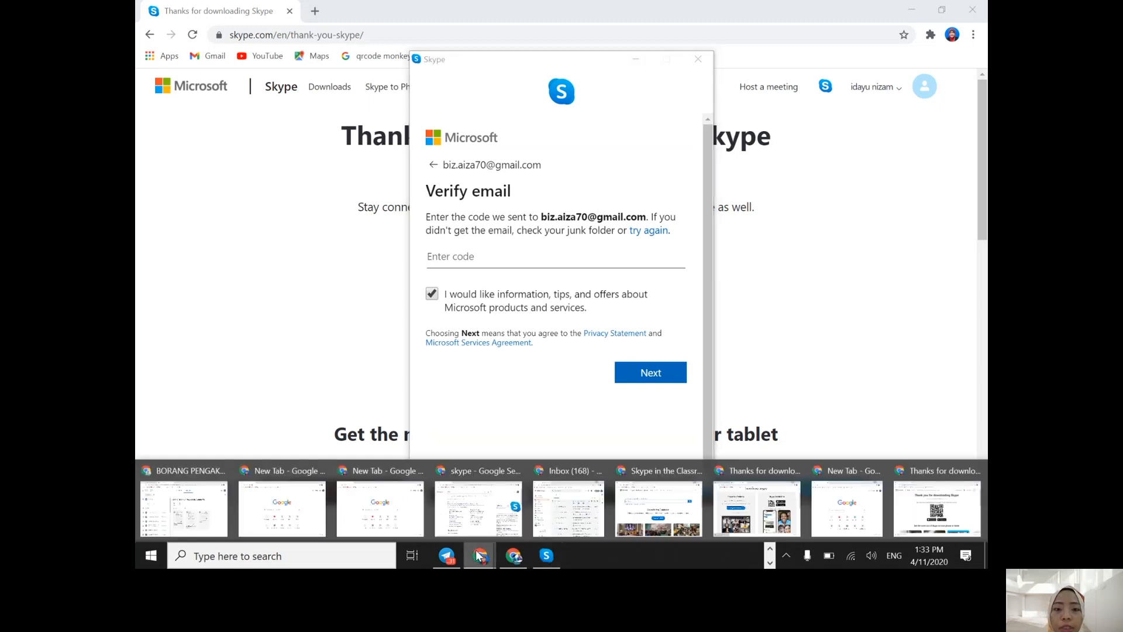
{"action": "left_click", "coordinate": [581, 510]}
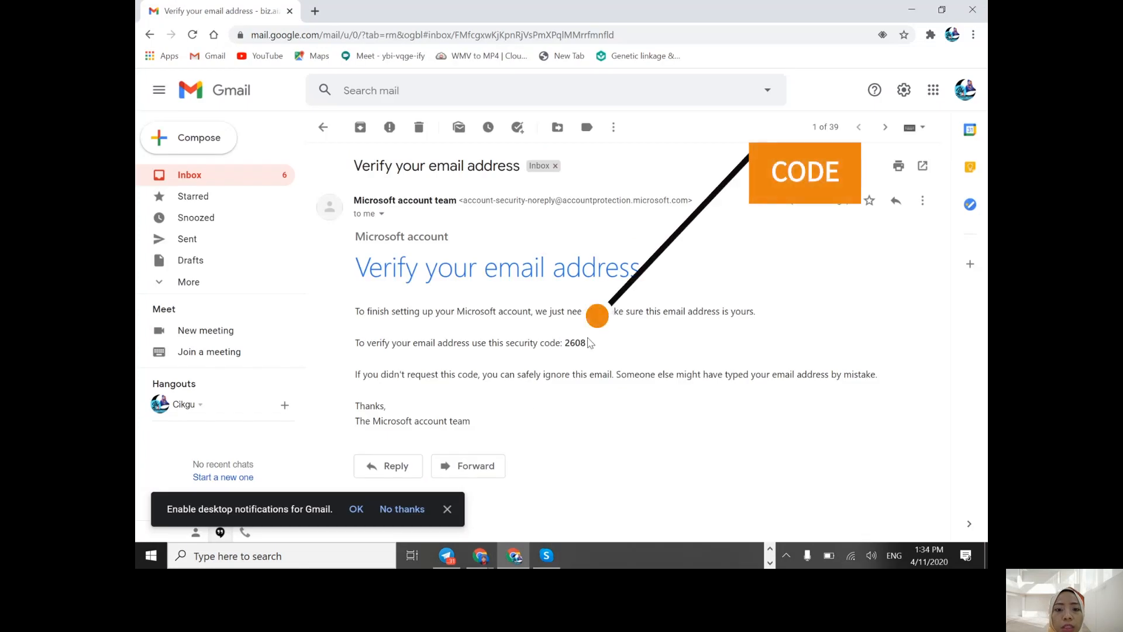
{"action": "mouse_move", "coordinate": [446, 556]}
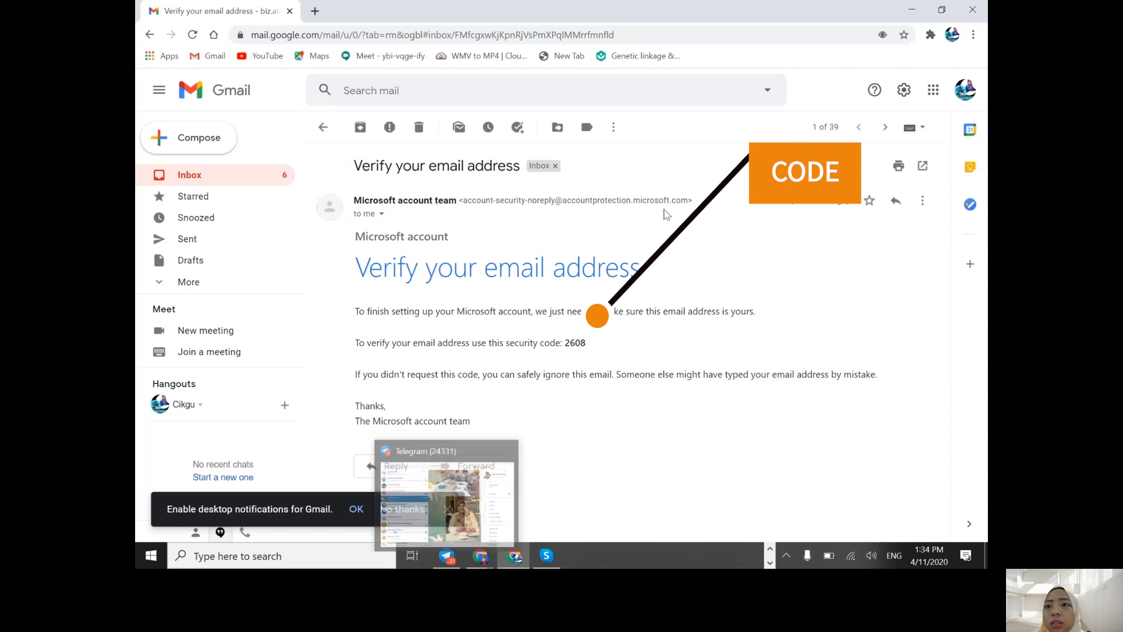
{"action": "left_click", "coordinate": [912, 12]}
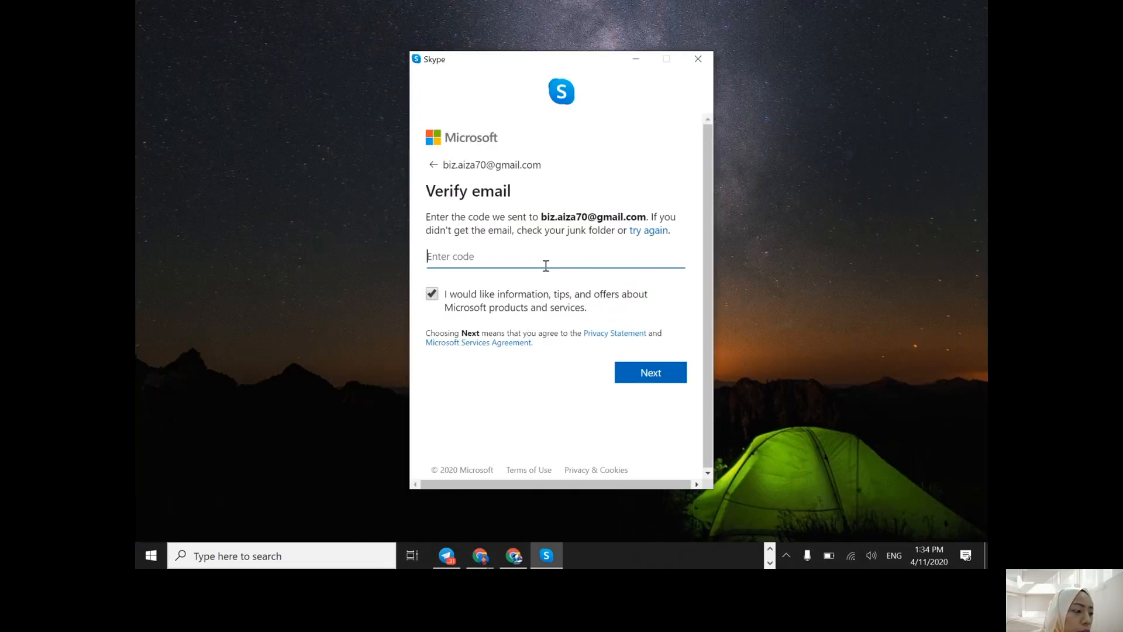
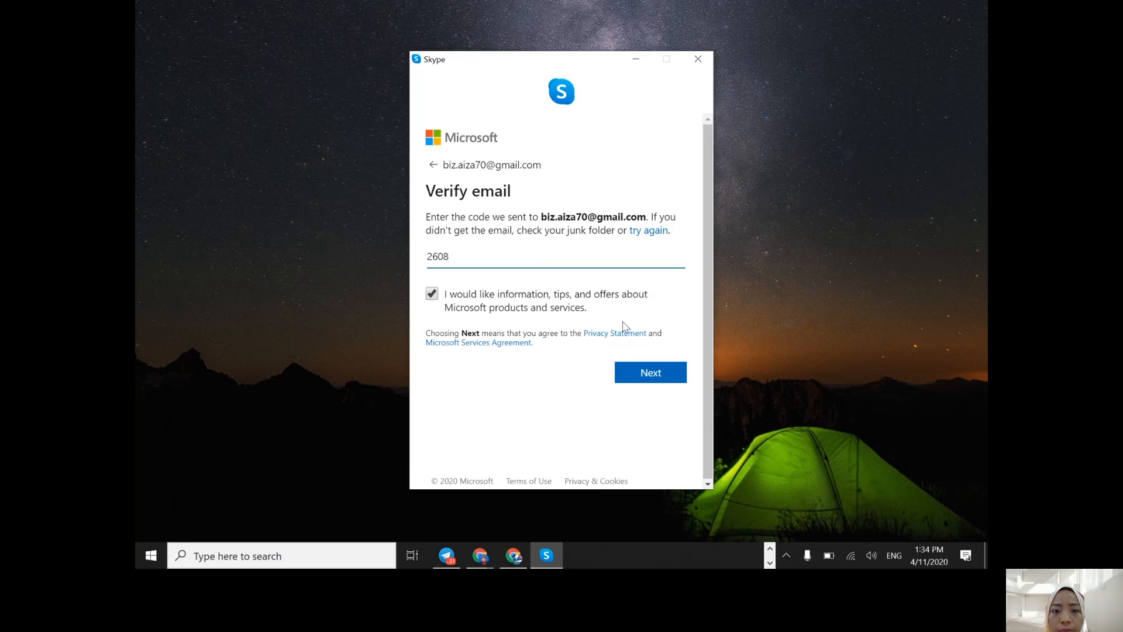
Enter the e-mail verification code and complete the upright-image check to finish creating the Skype account.
{"action": "left_click", "coordinate": [672, 380]}
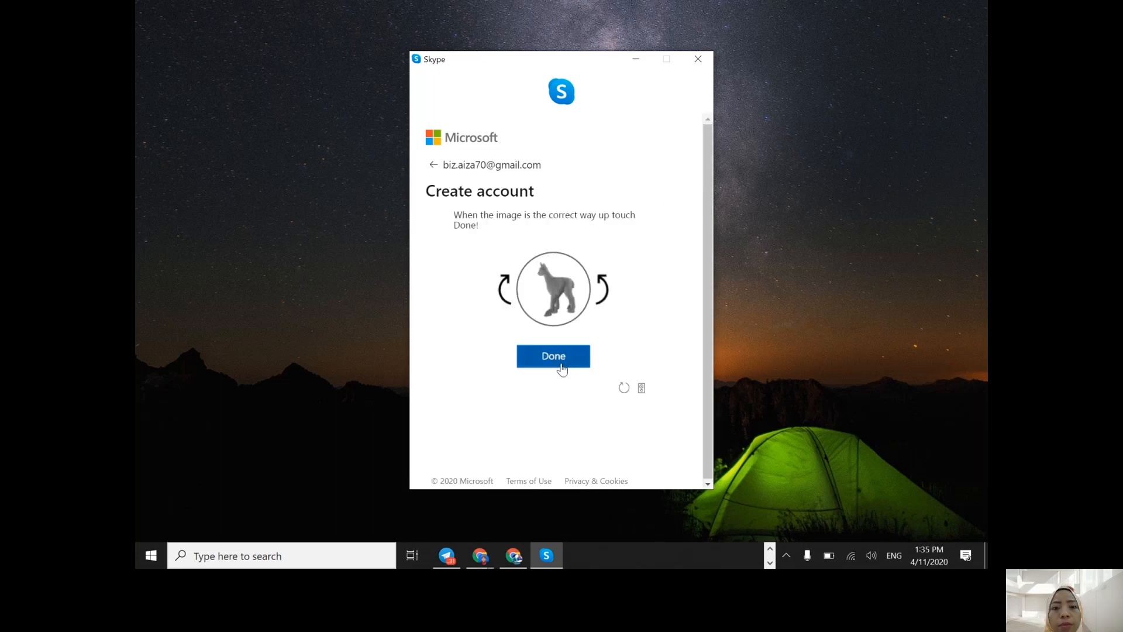
{"action": "left_click", "coordinate": [562, 367]}
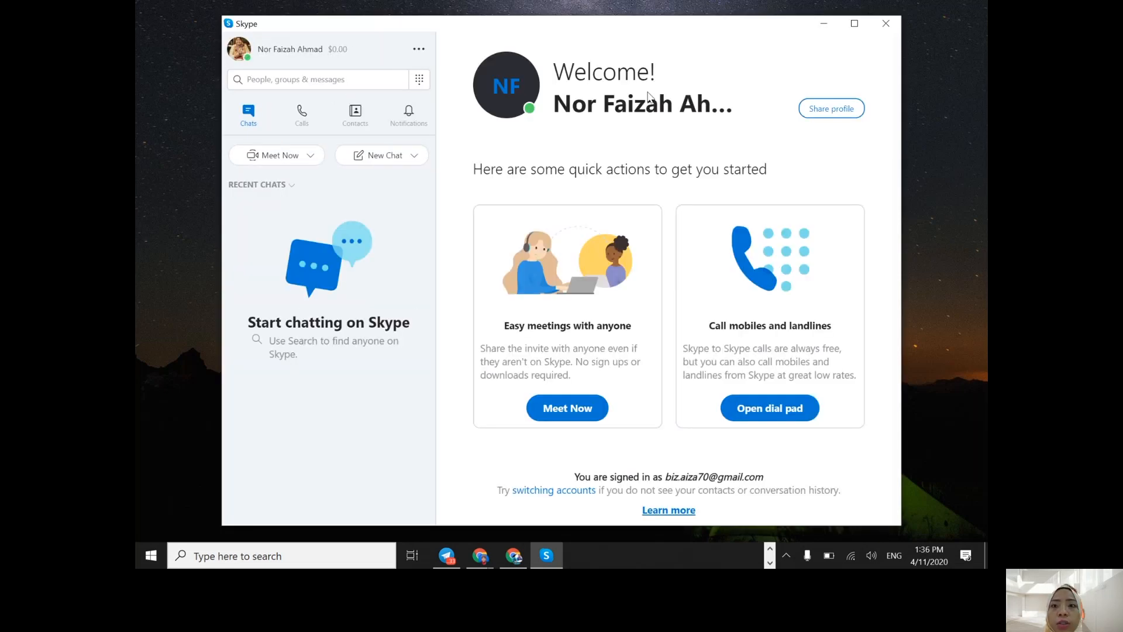
Copy the share link of the new account's Skype profile to the clipboard.
{"action": "left_click", "coordinate": [237, 57]}
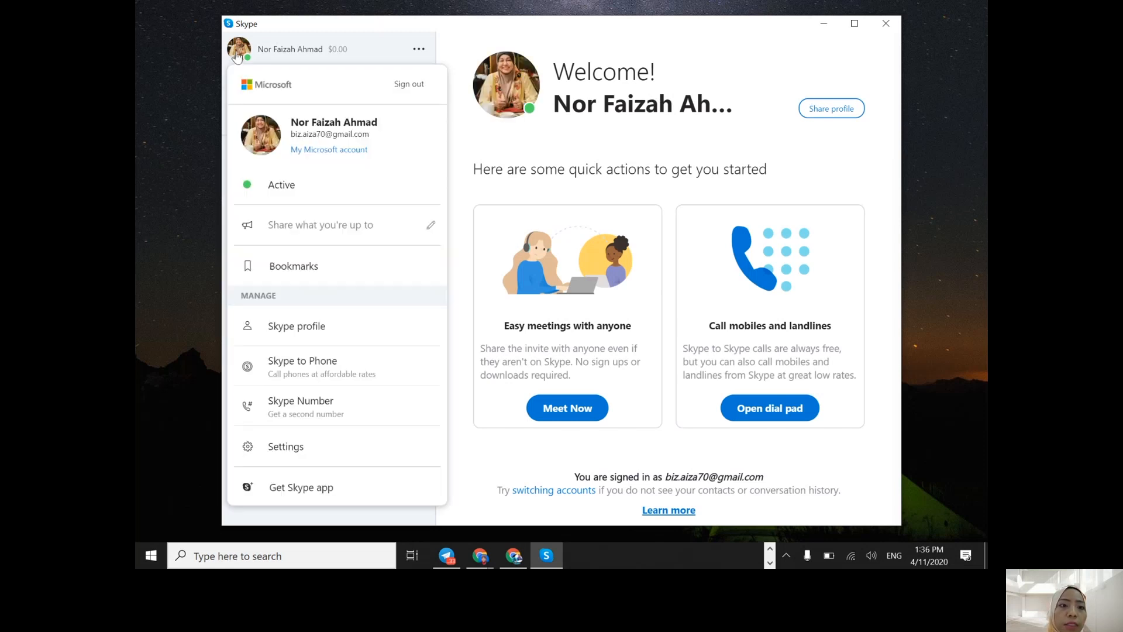
{"action": "left_click", "coordinate": [328, 333]}
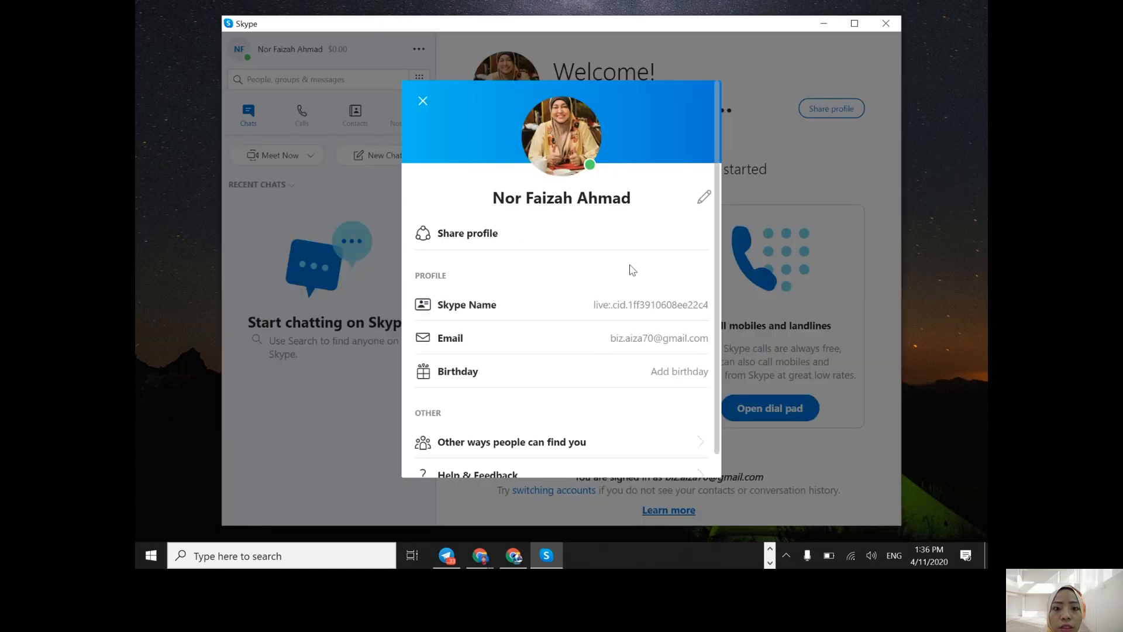
{"action": "left_click", "coordinate": [491, 239]}
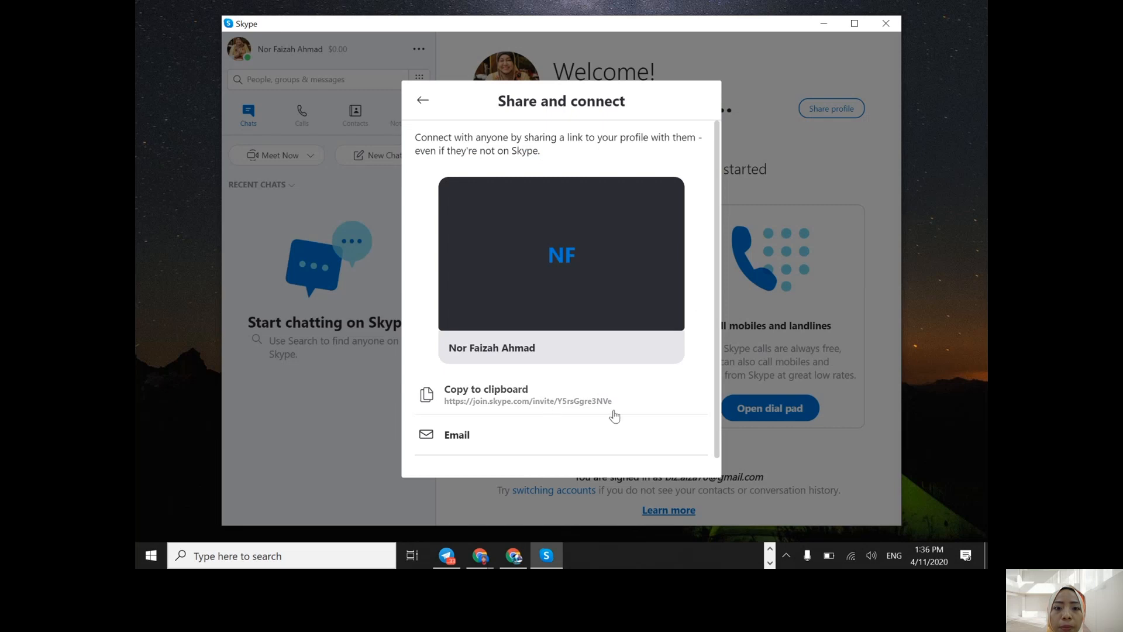
{"action": "left_click", "coordinate": [602, 410]}
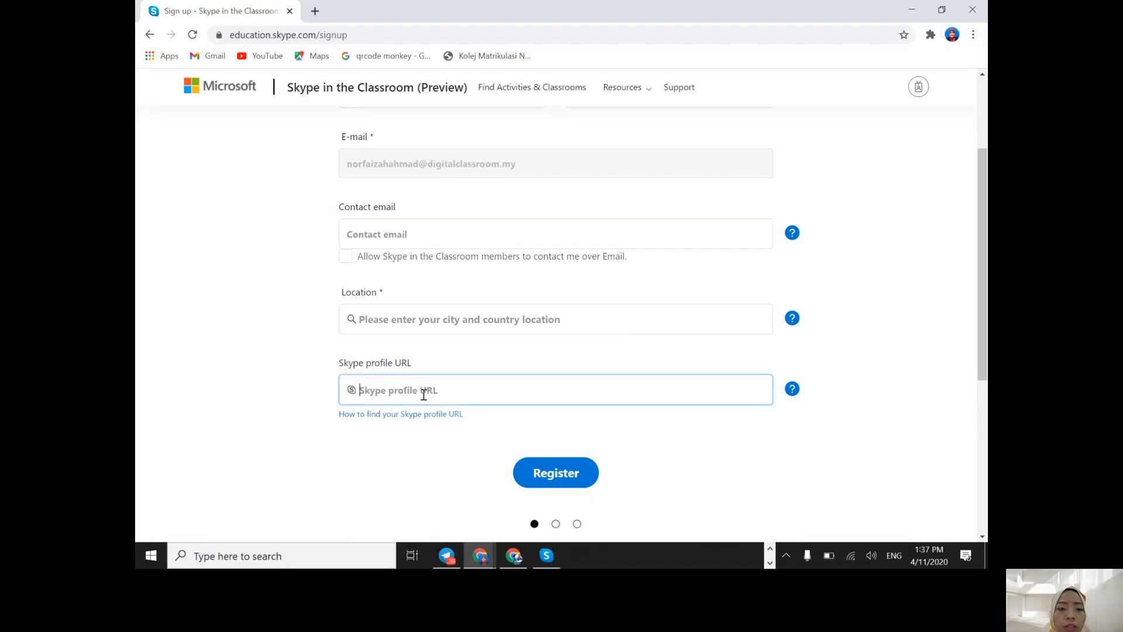
Paste the copied link as the Skype profile URL in the Skype in the Classroom sign-up form and register.
{"action": "right_click", "coordinate": [423, 396]}
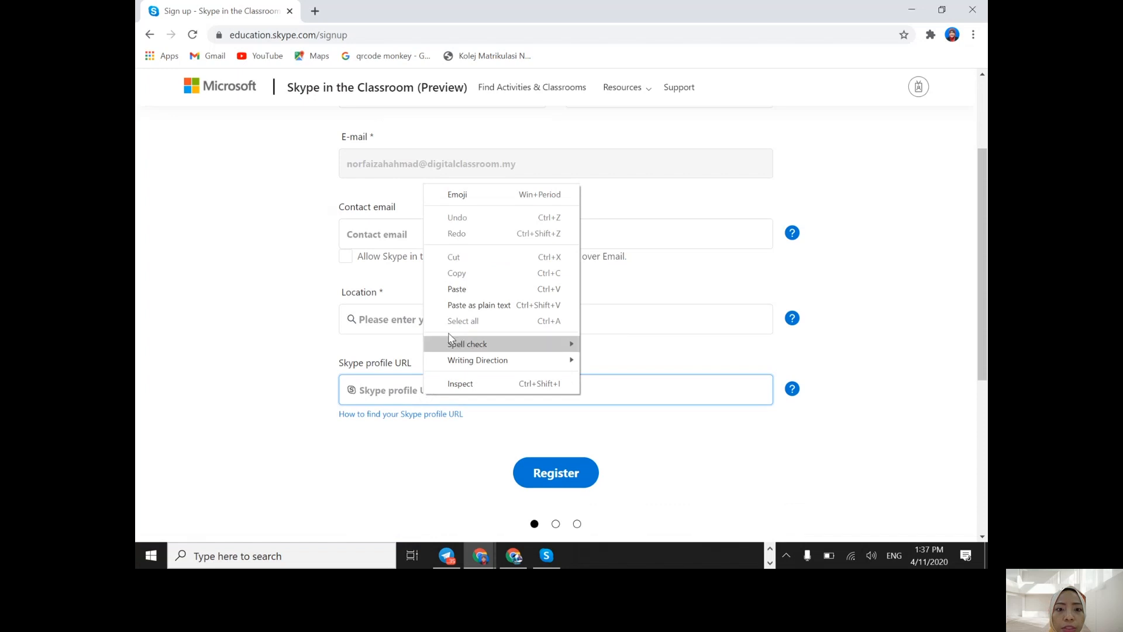
{"action": "left_click", "coordinate": [458, 289]}
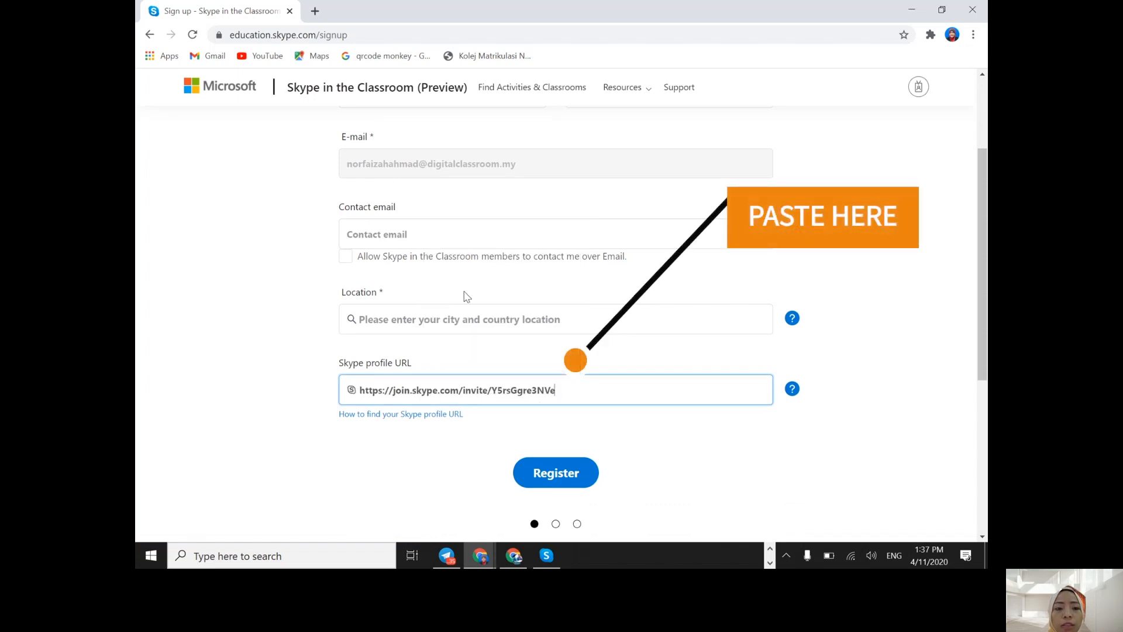
{"action": "left_click", "coordinate": [563, 485]}
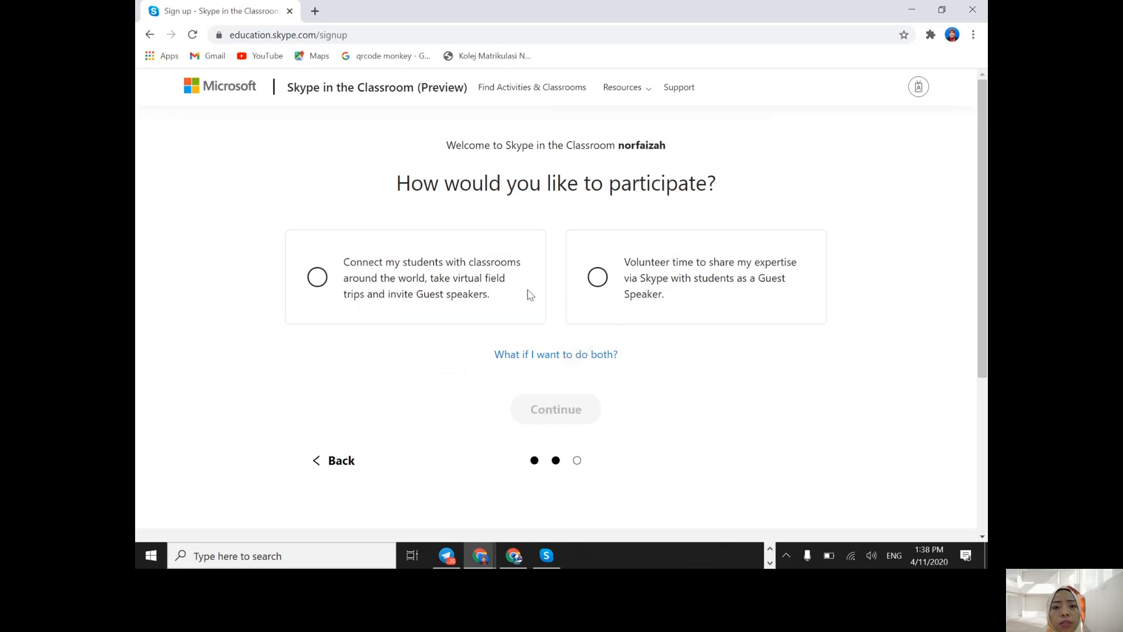
Choose to connect students with classrooms around the world, and complete the sign-up with all three consent statements ticked.
{"action": "left_click", "coordinate": [310, 277]}
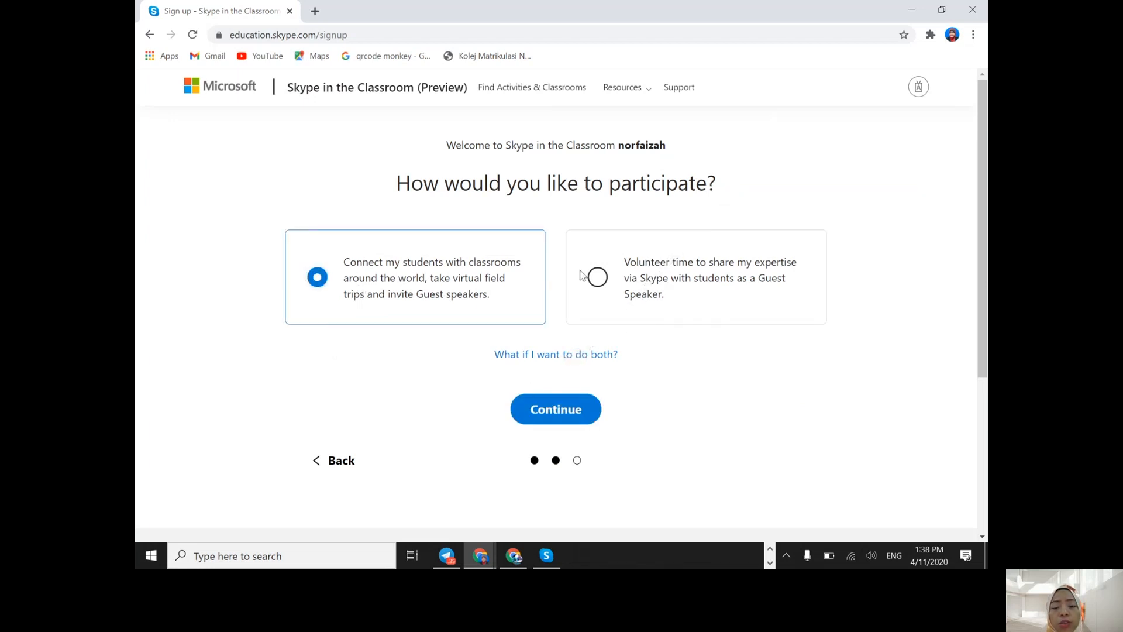
{"action": "left_click", "coordinate": [562, 412]}
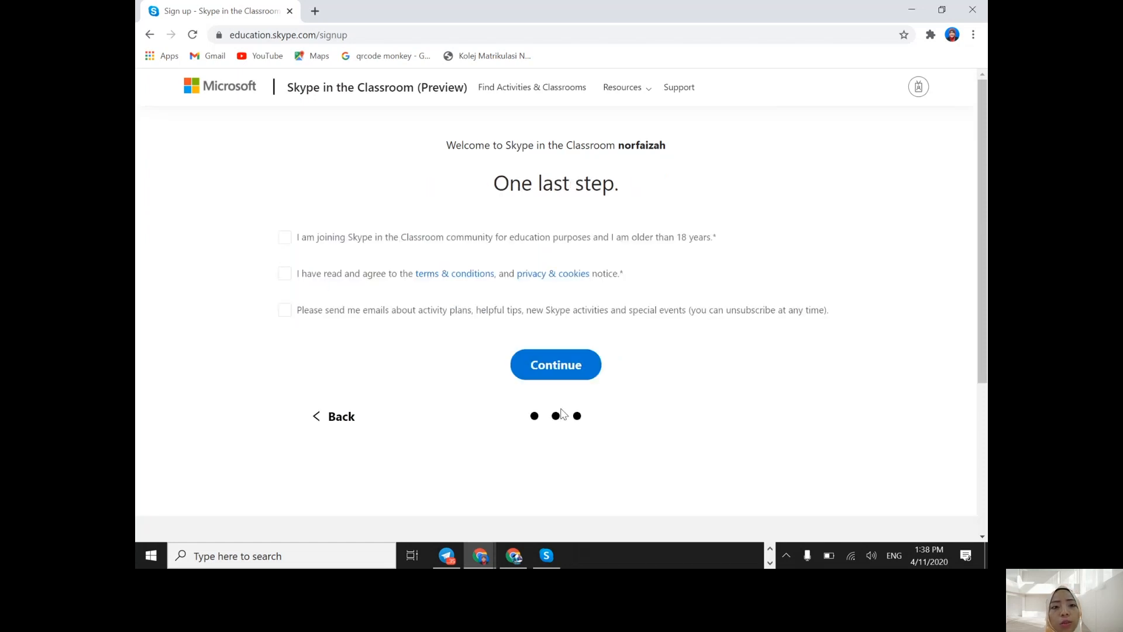
{"action": "left_click", "coordinate": [285, 238]}
{"action": "left_click", "coordinate": [285, 275]}
{"action": "left_click", "coordinate": [285, 310]}
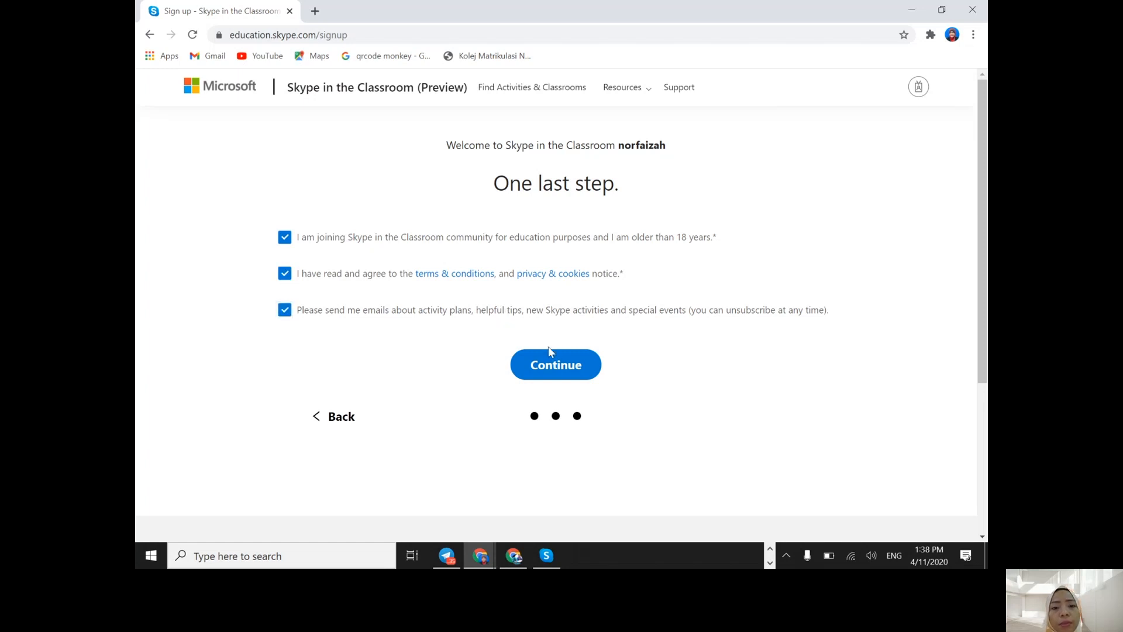
{"action": "left_click", "coordinate": [545, 367]}
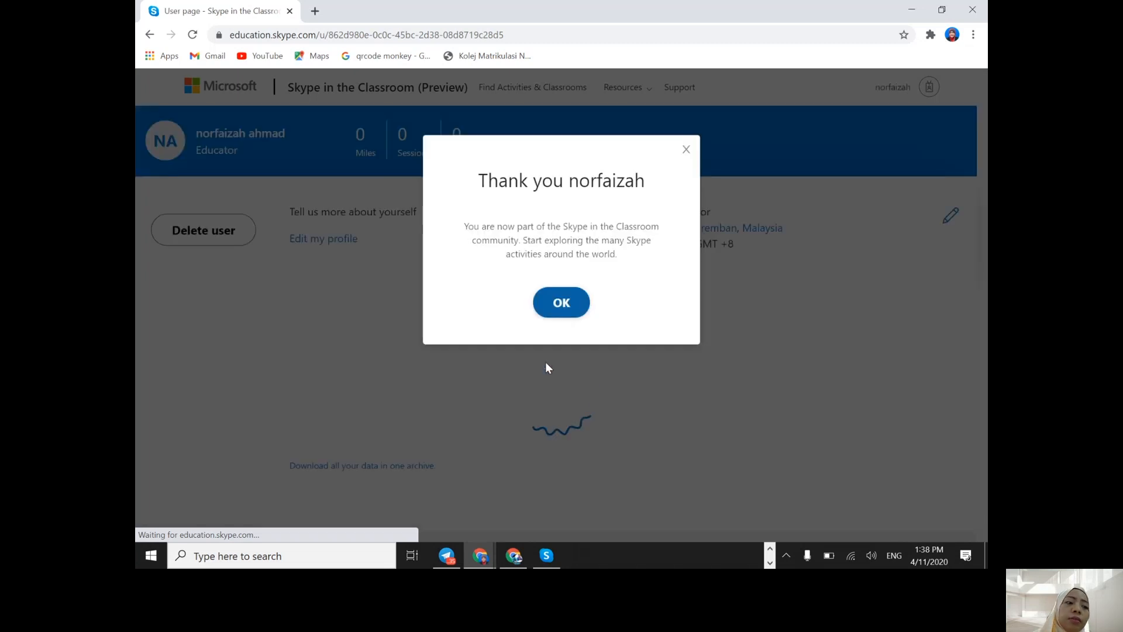
{"action": "left_click", "coordinate": [566, 310]}
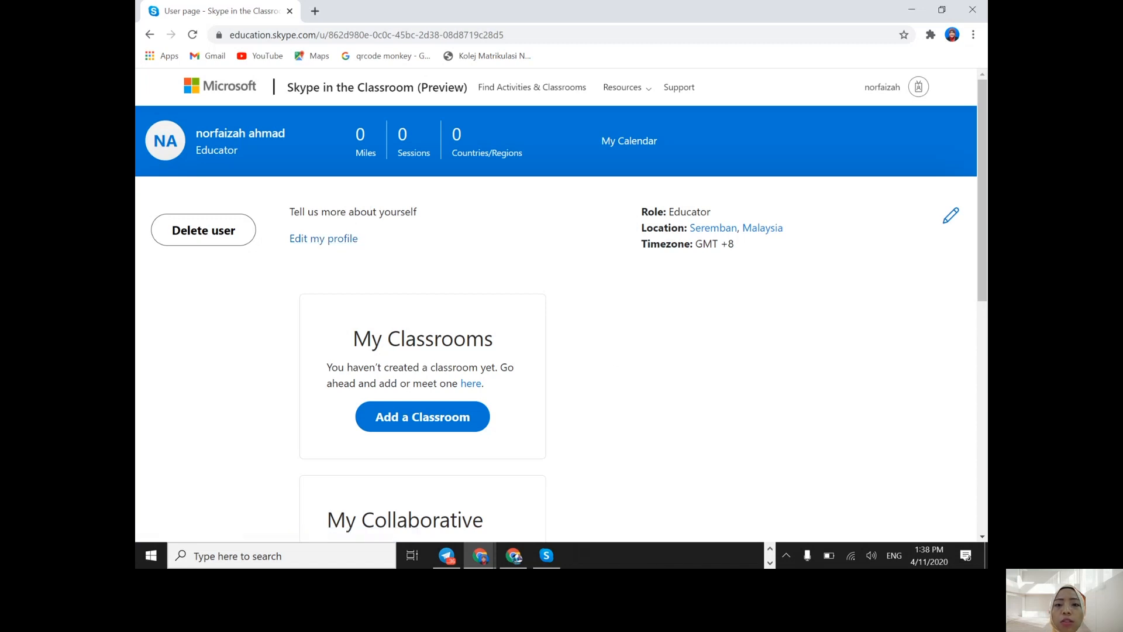
Edit the profile's self-description to "I am a lecturer of Kolej Matrikulasi Negeri Sembilan Malaysia" and save it.
{"action": "scroll", "coordinate": [880, 271], "scroll_direction": "down", "scroll_amount": 2}
{"action": "scroll", "coordinate": [880, 271], "scroll_direction": "up", "scroll_amount": 2}
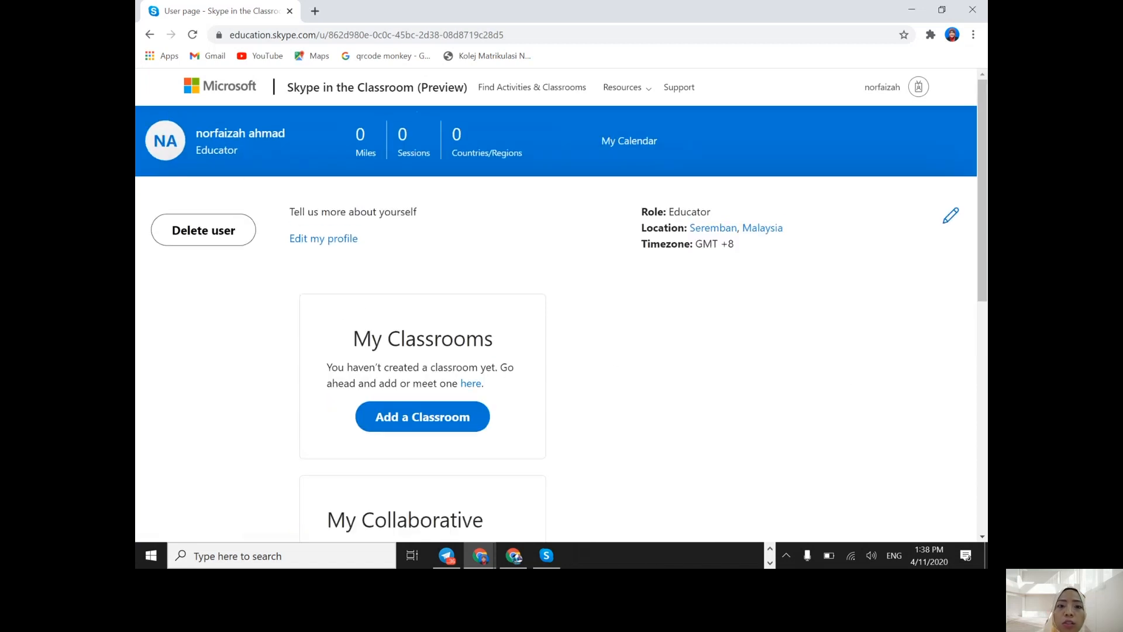
{"action": "left_click", "coordinate": [952, 218]}
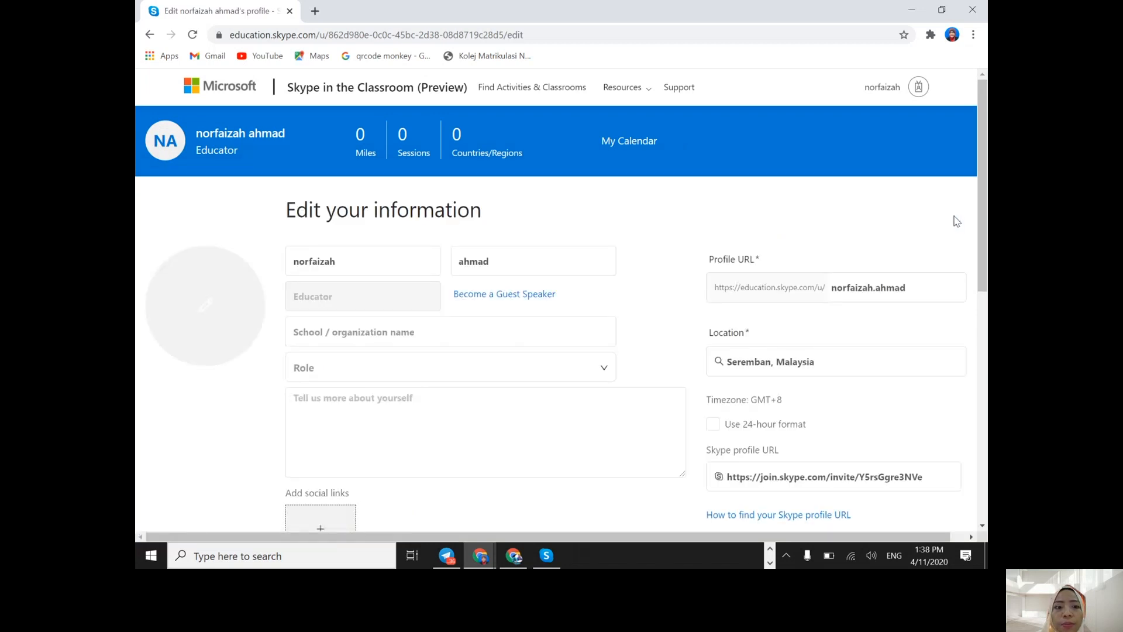
{"action": "left_click", "coordinate": [388, 397]}
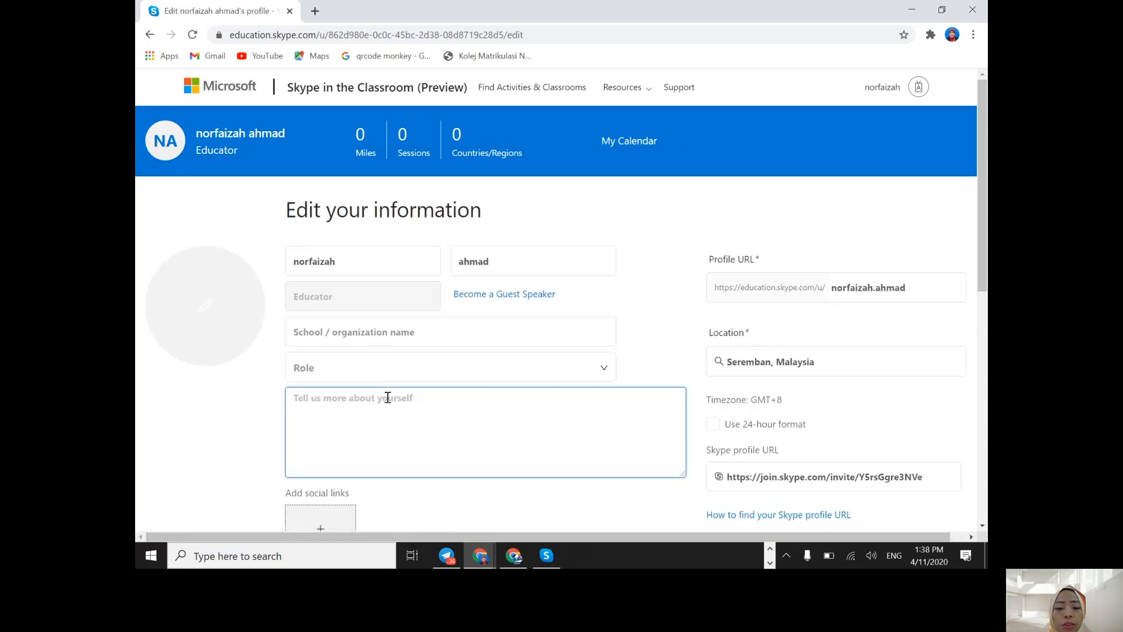
{"action": "type", "text": "i am"}
{"action": "scroll", "coordinate": [388, 397], "scroll_direction": "down", "scroll_amount": 4}
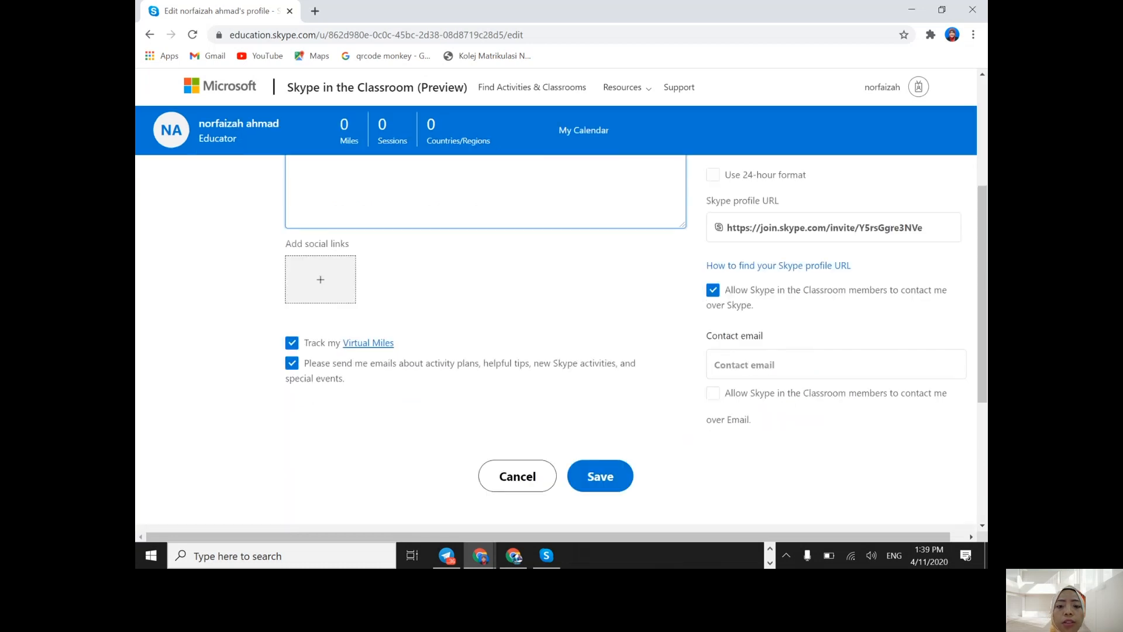
{"action": "left_click", "coordinate": [600, 476]}
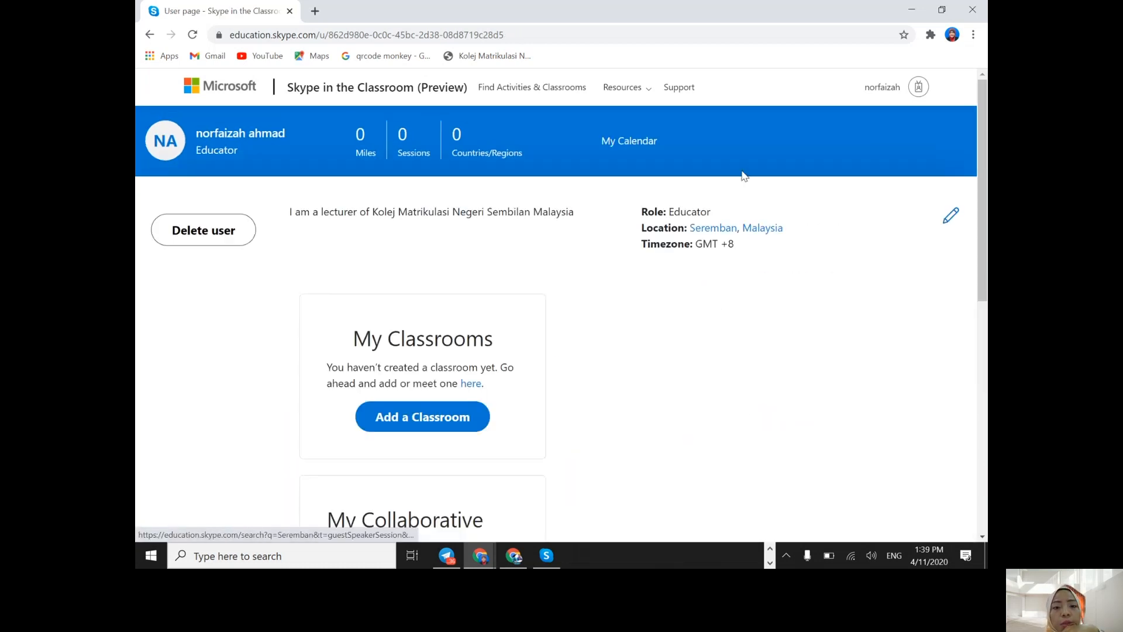
Add a new classroom named "Biology Foundation Students Malaysia".
{"action": "scroll", "coordinate": [556, 327], "scroll_direction": "down", "scroll_amount": 2}
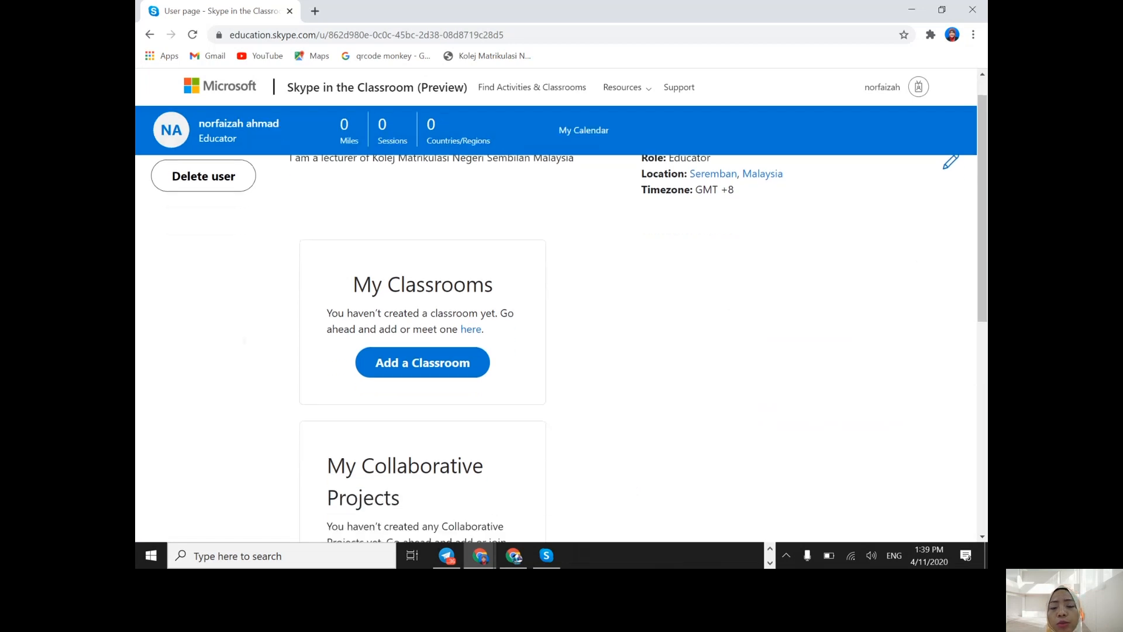
{"action": "scroll", "coordinate": [556, 328], "scroll_direction": "up", "scroll_amount": 2}
{"action": "scroll", "coordinate": [556, 327], "scroll_direction": "down", "scroll_amount": 2}
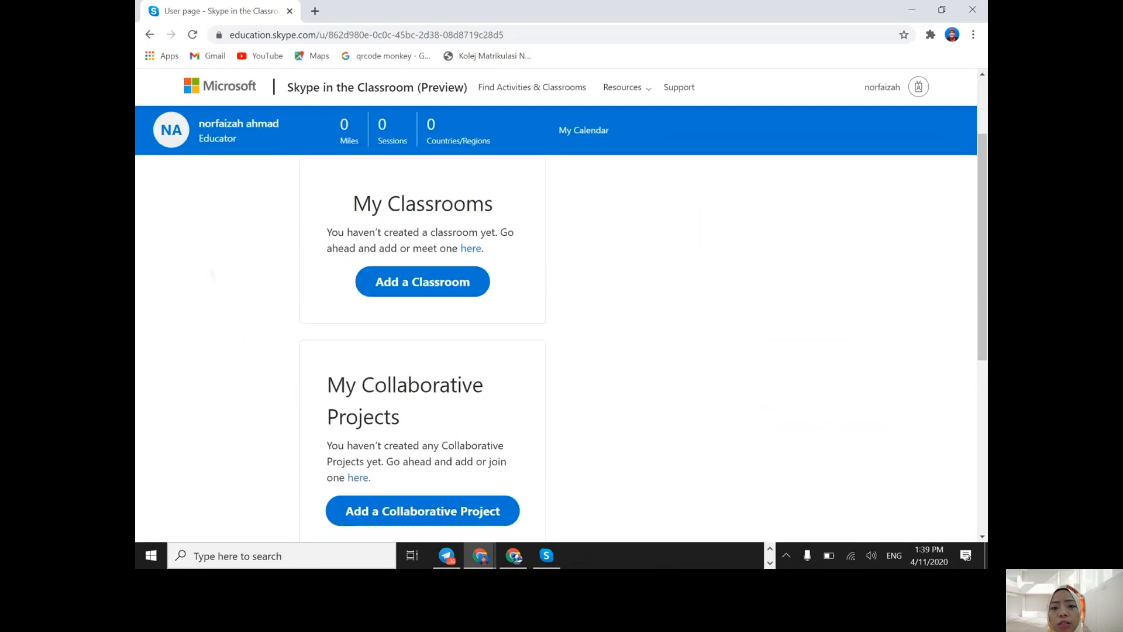
{"action": "left_click", "coordinate": [423, 278]}
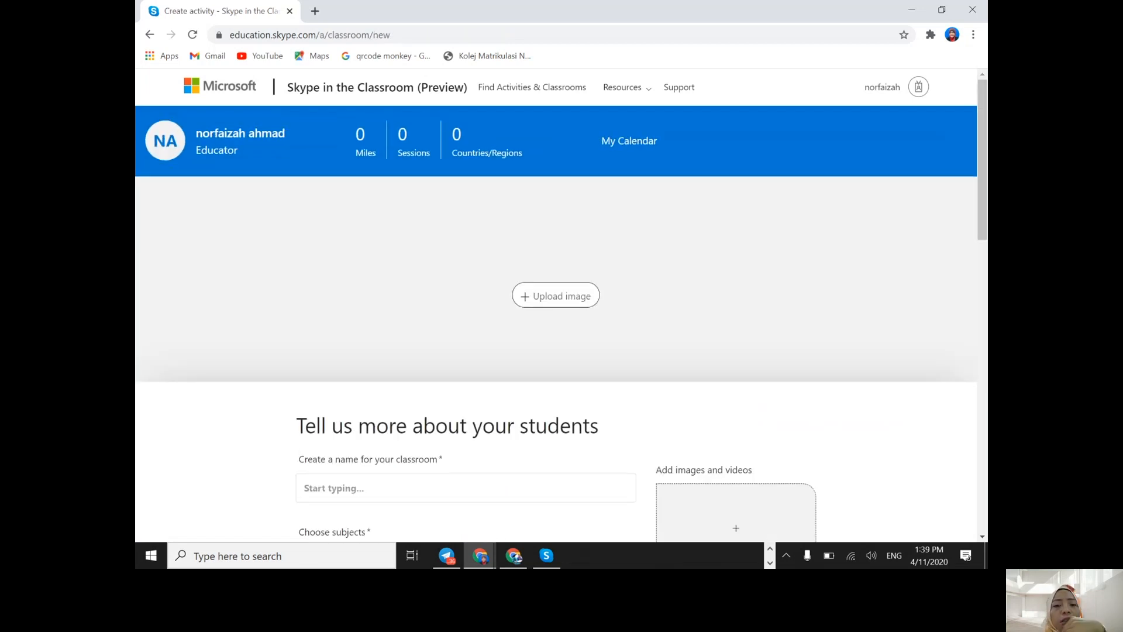
{"action": "scroll", "coordinate": [519, 388], "scroll_direction": "down", "scroll_amount": 2}
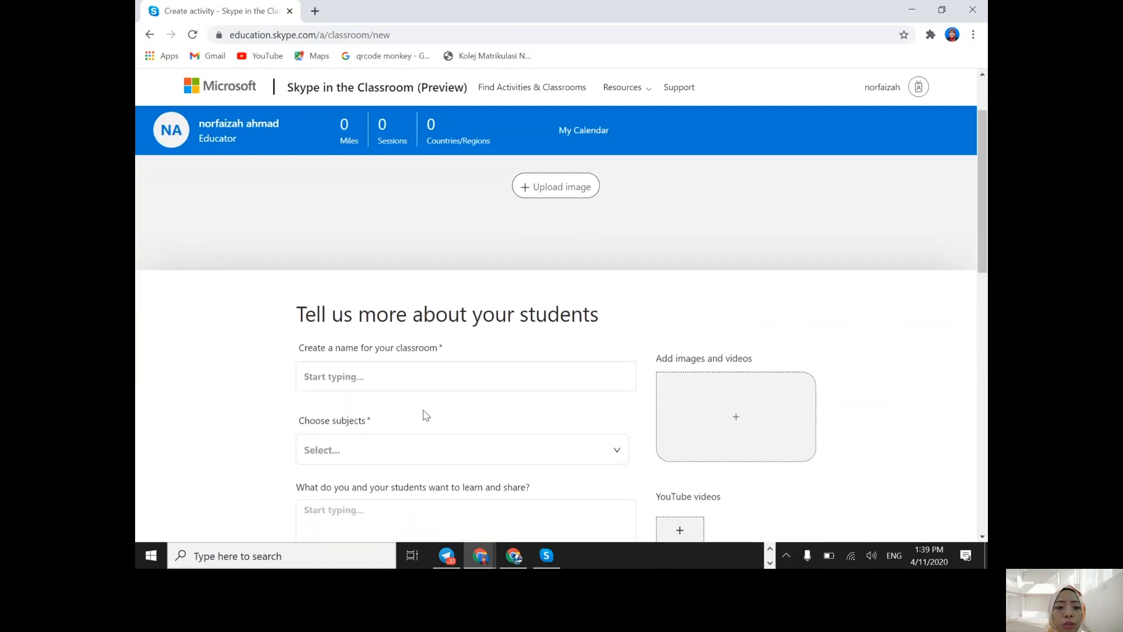
{"action": "left_click", "coordinate": [375, 366]}
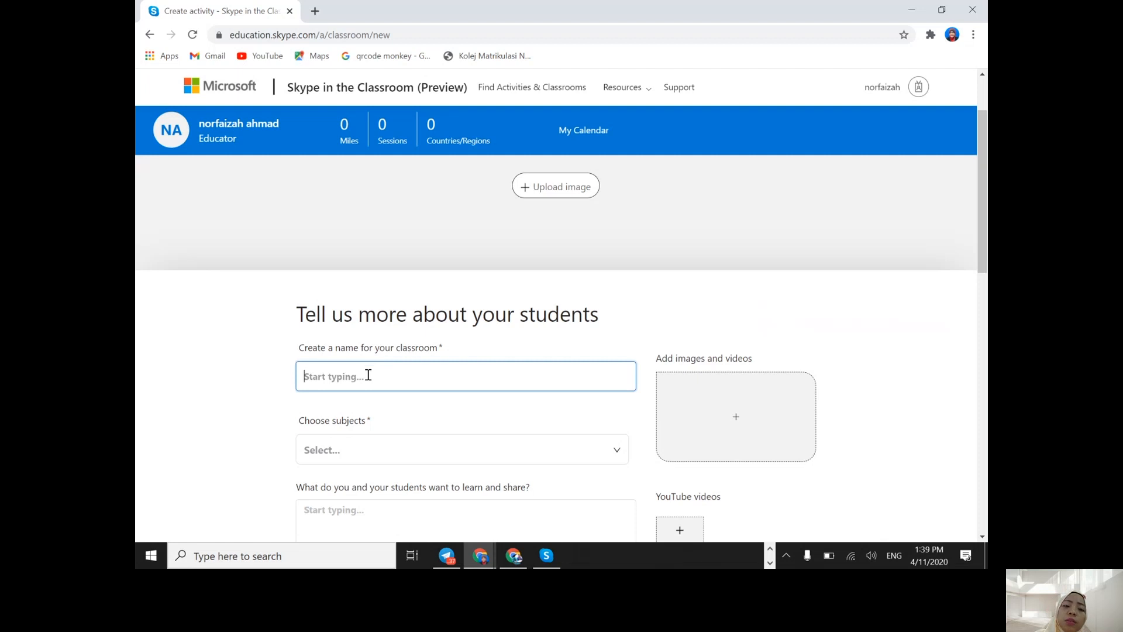
{"action": "type", "text": "sc"}
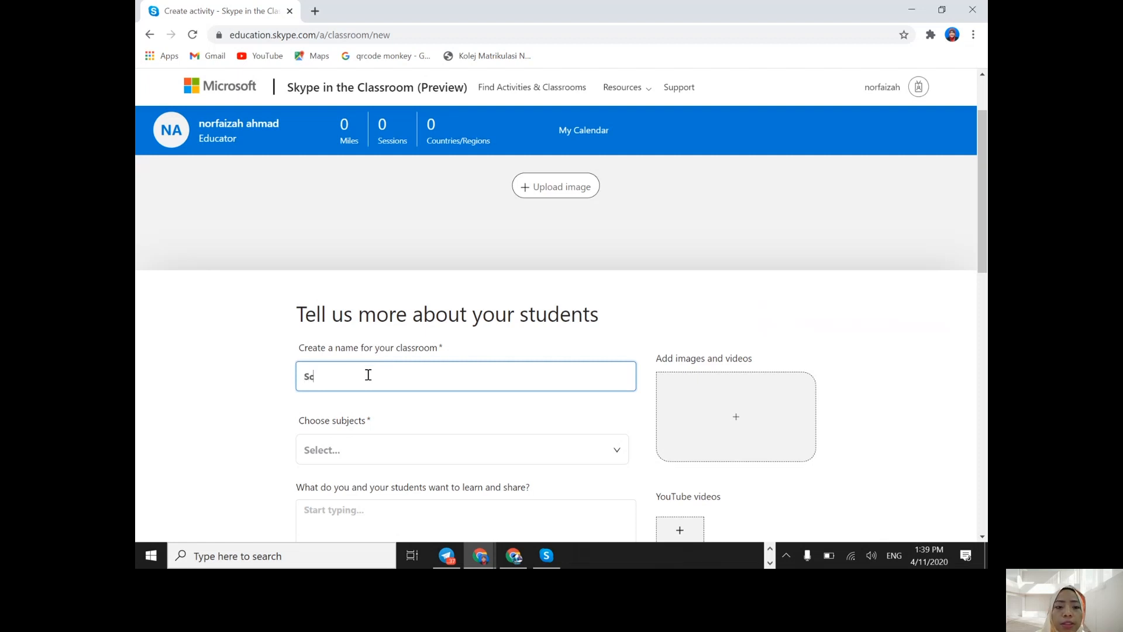
{"action": "key", "text": "BackSpace"}
{"action": "key", "text": "BackSpace"}
{"action": "type", "text": "Biology"}
{"action": "key", "text": "BackSpace"}
{"action": "key", "text": "BackSpace"}
{"action": "key", "text": "BackSpace"}
{"action": "key", "text": "BackSpace"}
{"action": "type", "text": "Foundation Students Malaysia"}
{"action": "key", "text": "Tab"}
Choose Science as the classroom's subject and reopen the subject selection for another choice.
{"action": "left_click", "coordinate": [353, 448]}
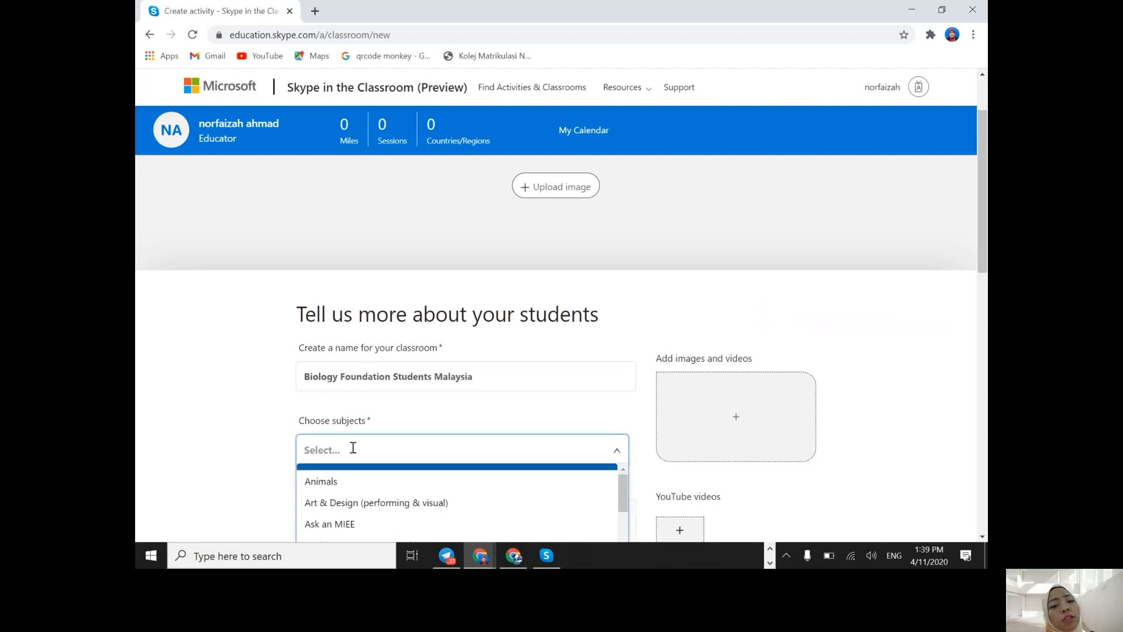
{"action": "type", "text": "sci"}
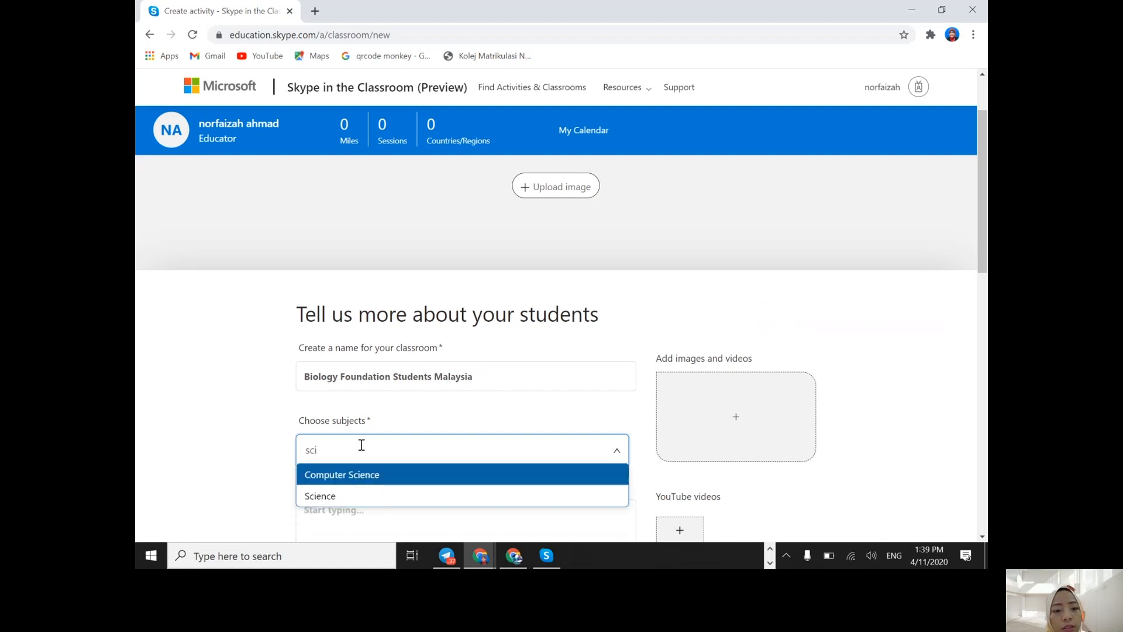
{"action": "left_click", "coordinate": [353, 495]}
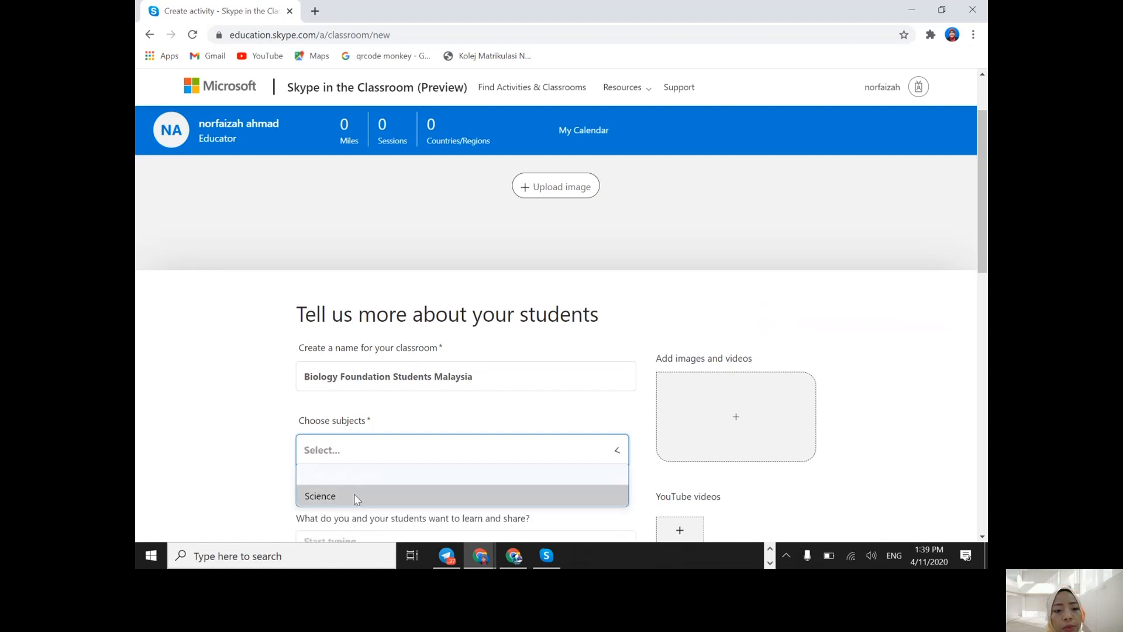
{"action": "left_click", "coordinate": [375, 448]}
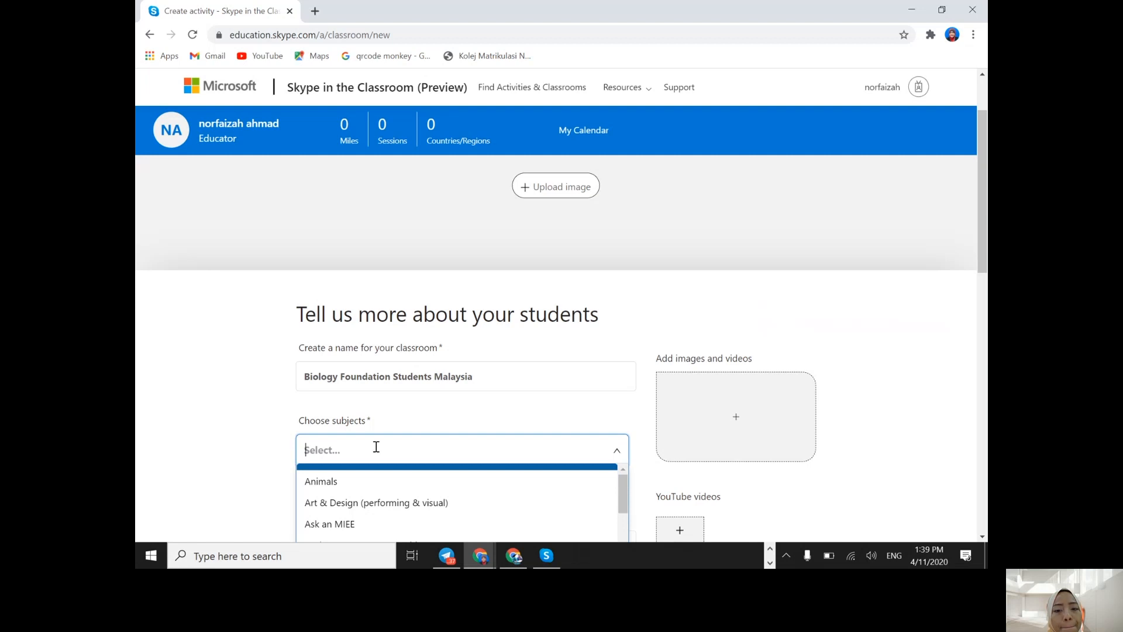
{"action": "scroll", "coordinate": [561, 326], "scroll_direction": "down", "scroll_amount": 1}
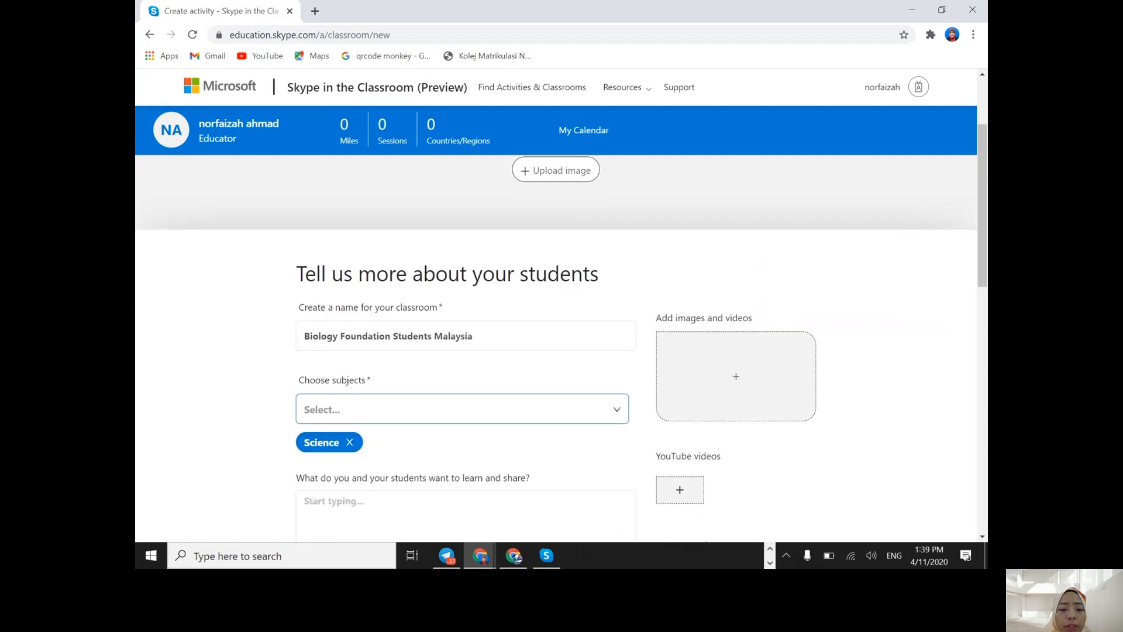
{"action": "left_click", "coordinate": [392, 409]}
{"action": "type", "text": "can"}
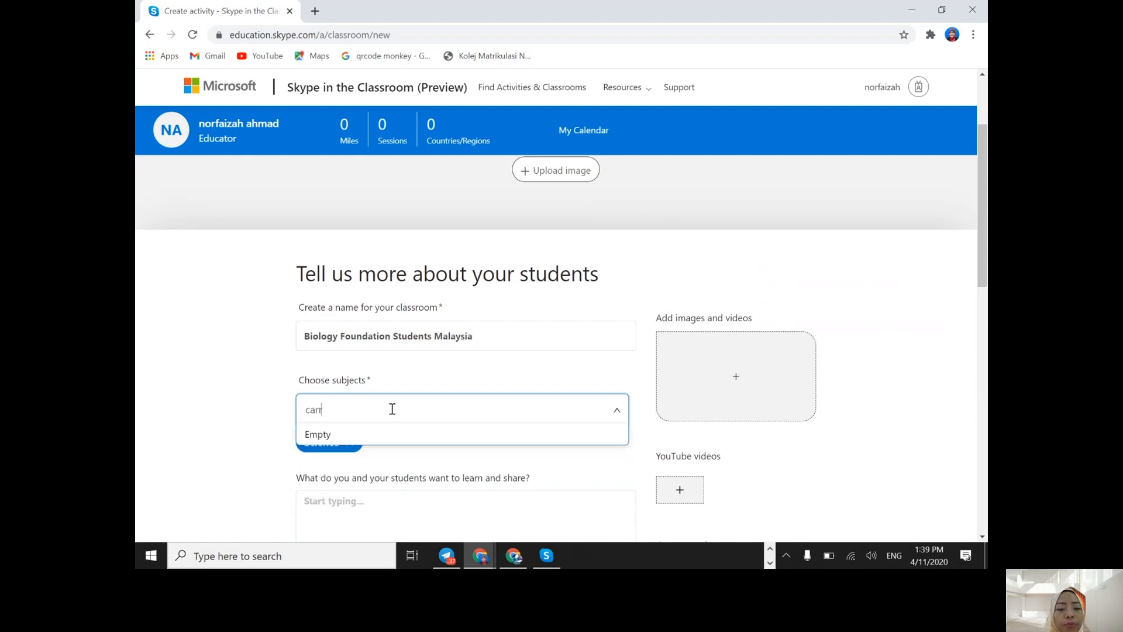
{"action": "key", "text": "BackSpace"}
{"action": "key", "text": "BackSpace"}
{"action": "key", "text": "BackSpace"}
{"action": "type", "text": "mast"}
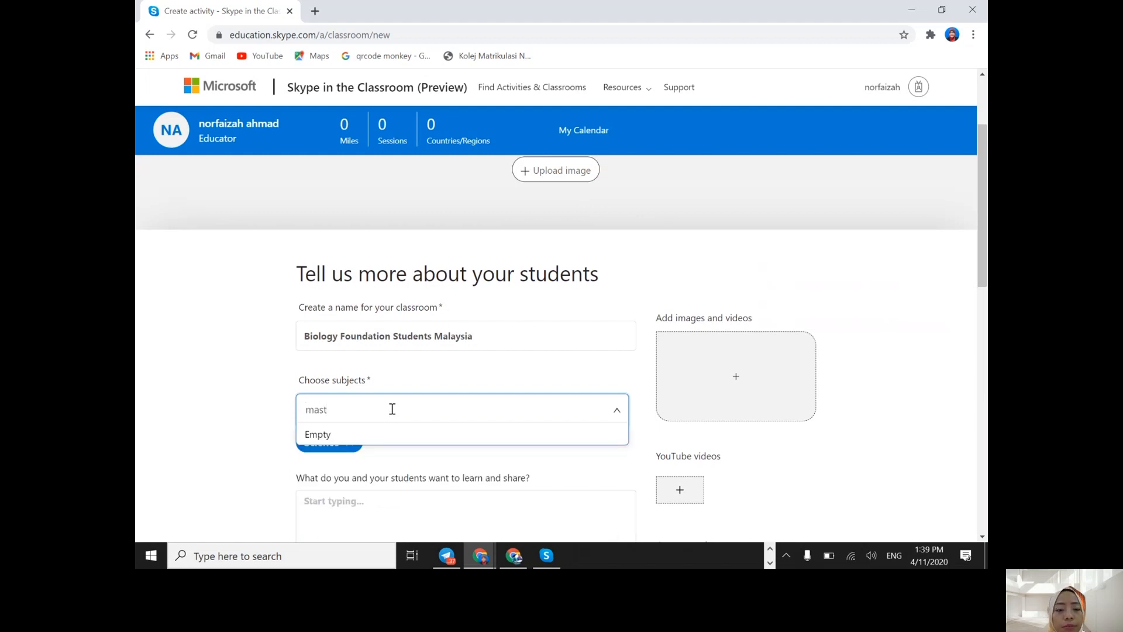
{"action": "key", "text": "BackSpace"}
{"action": "key", "text": "BackSpace"}
{"action": "key", "text": "BackSpace"}
{"action": "key", "text": "BackSpace"}
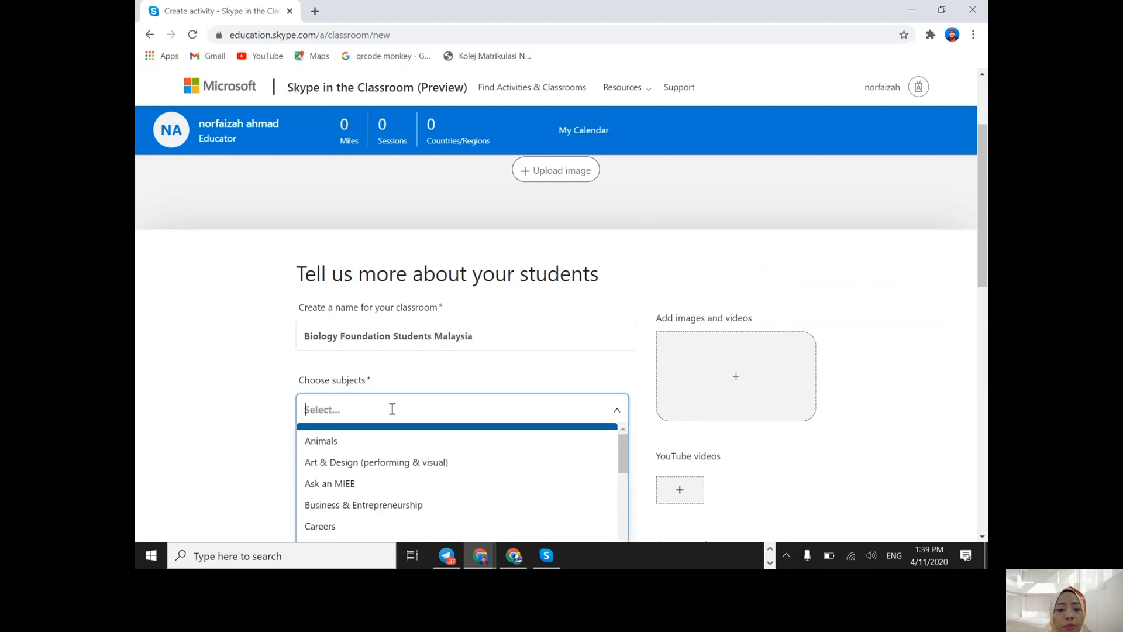
Add Mystery Skype & Variations as a second subject for the classroom.
{"action": "type", "text": "sky"}
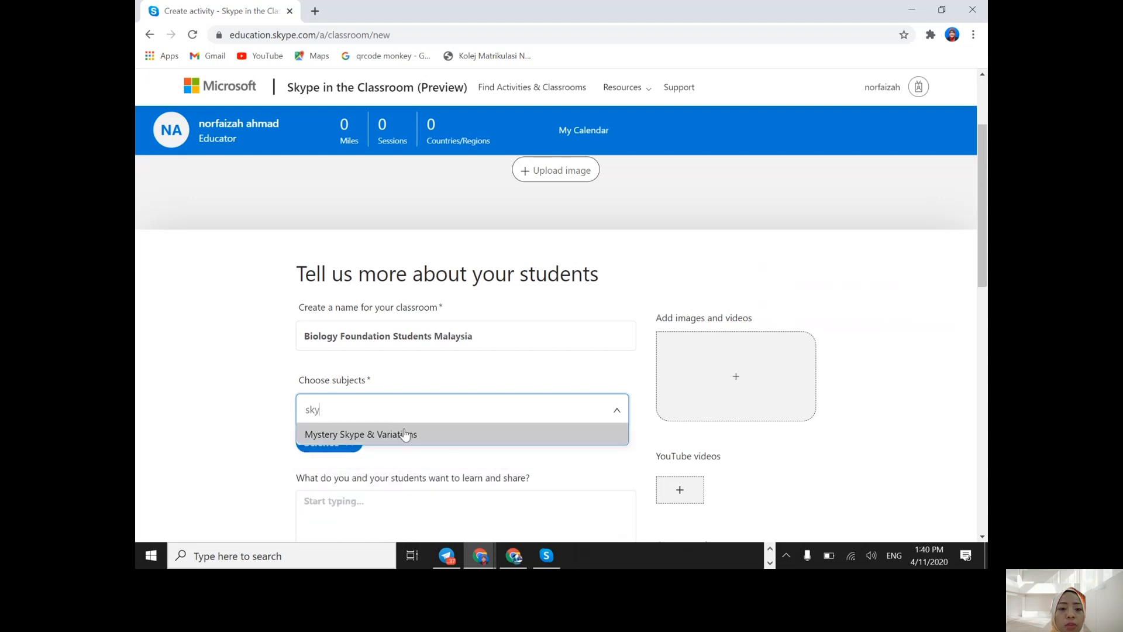
{"action": "left_click", "coordinate": [405, 435]}
Describe what students want to share as "I want them to collaborate with overseas students to get to know their culture and tradition.".
{"action": "scroll", "coordinate": [556, 351], "scroll_direction": "down", "scroll_amount": 2}
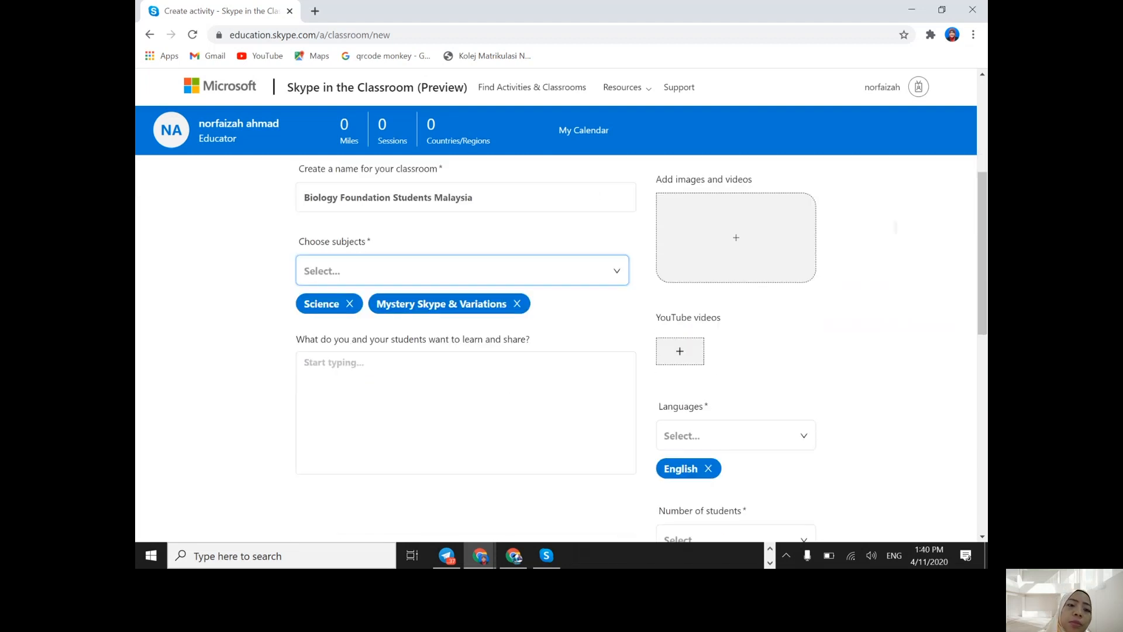
{"action": "left_click", "coordinate": [431, 367]}
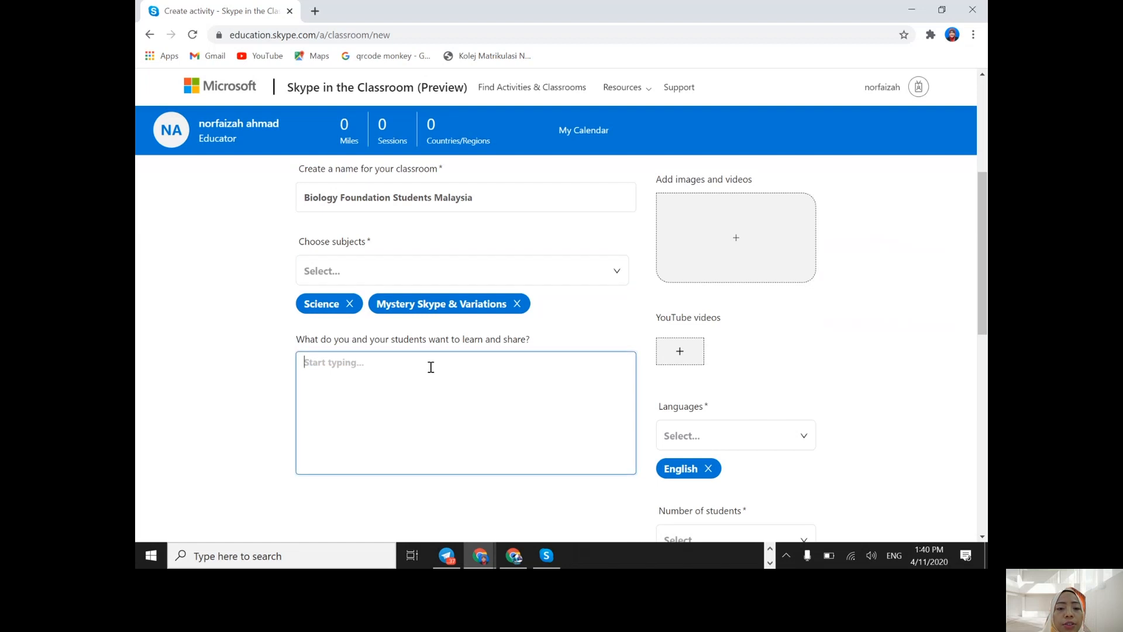
{"action": "type", "text": "I want them to "}
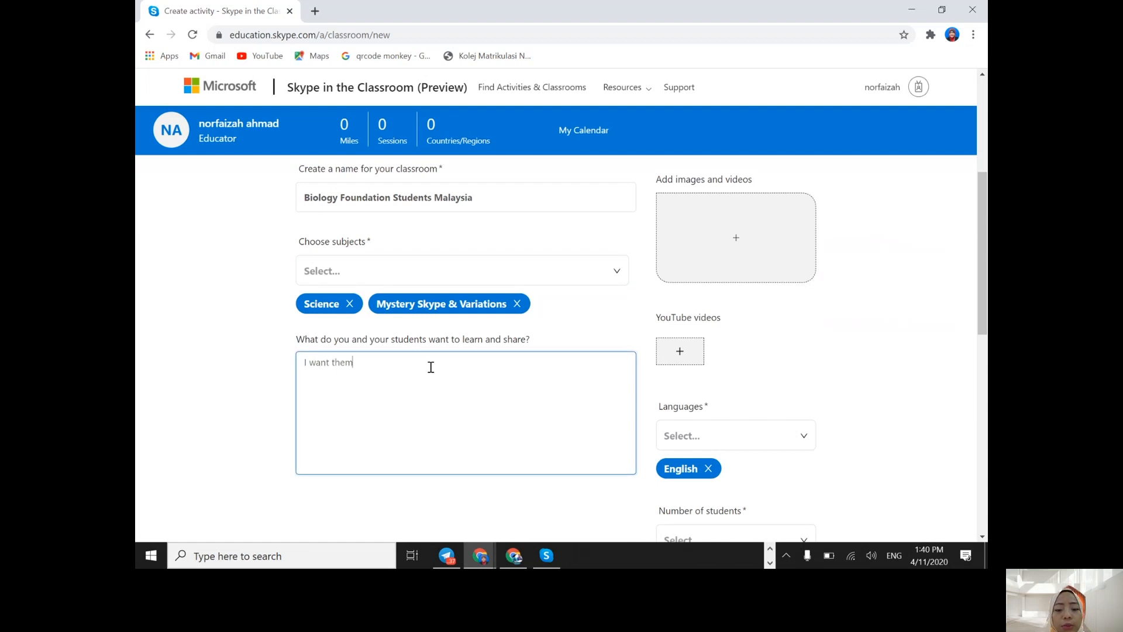
{"action": "type", "text": "collaborate with overseas students to get to know their culture and tradition."}
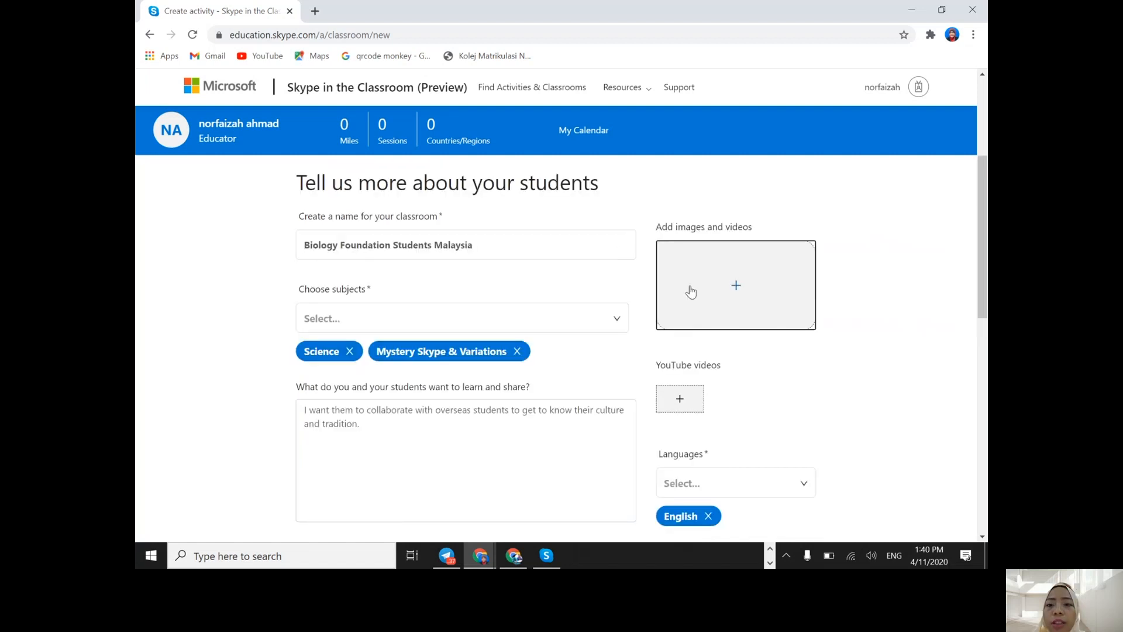
Upload the photo of students working around a table from the Desktop folder as the classroom's image.
{"action": "left_click", "coordinate": [692, 286]}
{"action": "left_click", "coordinate": [589, 316]}
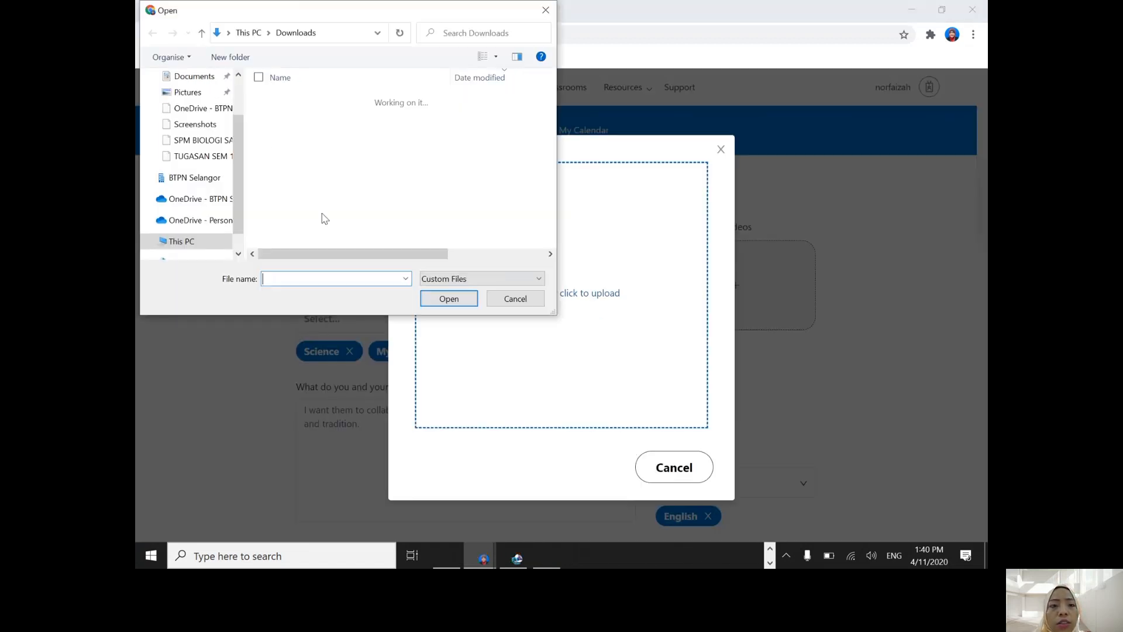
{"action": "scroll", "coordinate": [197, 101], "scroll_direction": "up", "scroll_amount": 2}
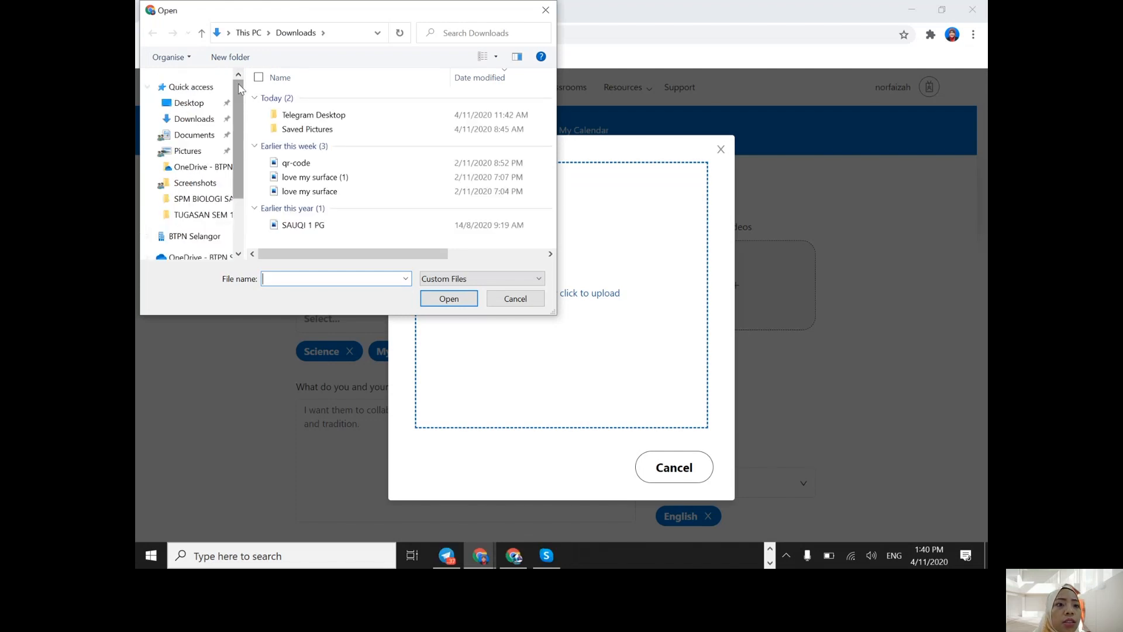
{"action": "left_click", "coordinate": [192, 104]}
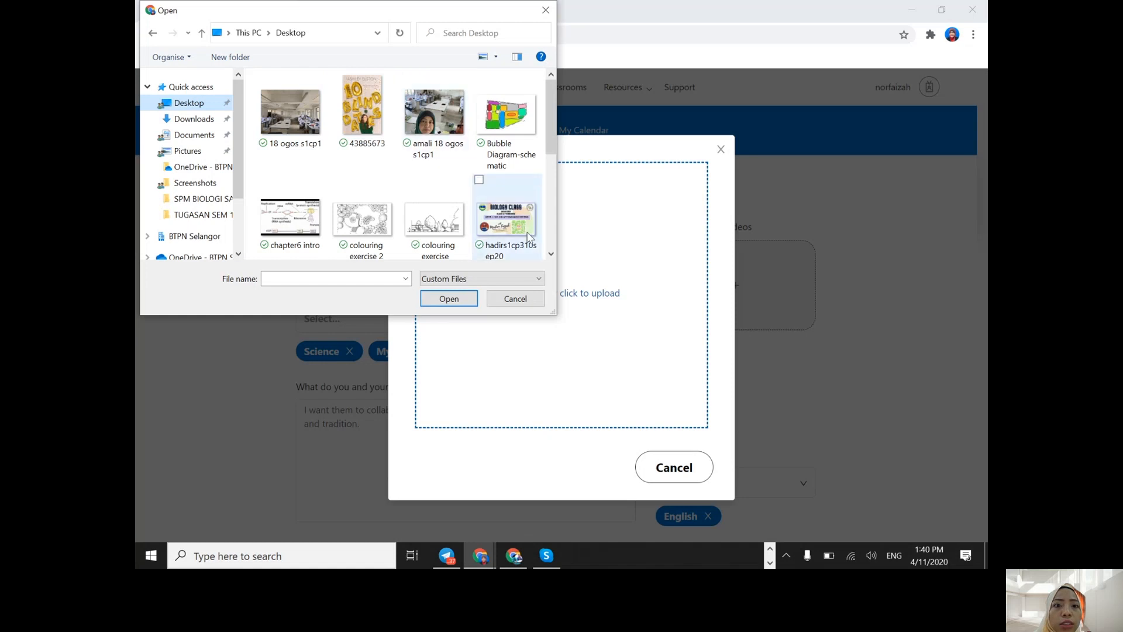
{"action": "scroll", "coordinate": [528, 237], "scroll_direction": "down", "scroll_amount": 2}
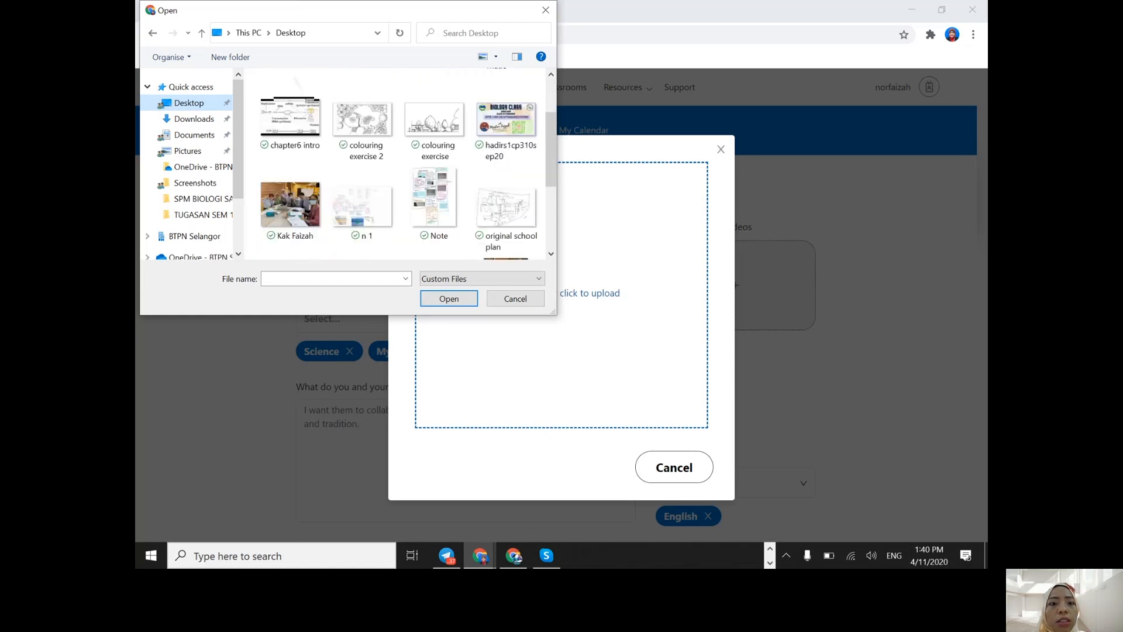
{"action": "left_click", "coordinate": [297, 199]}
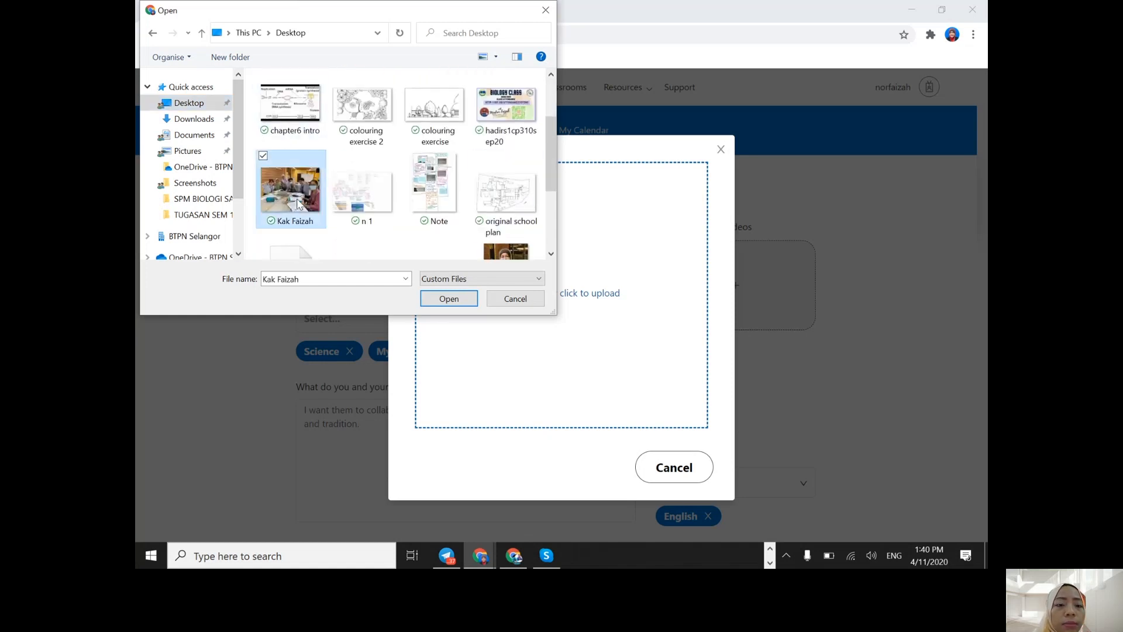
{"action": "left_click", "coordinate": [459, 304]}
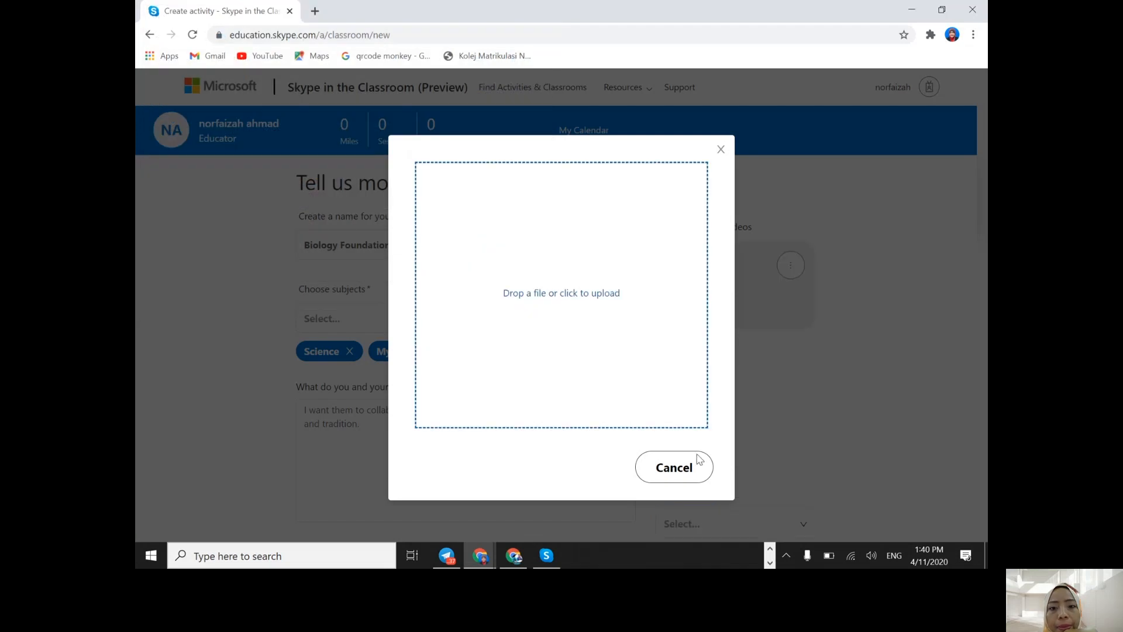
Add Malay as a classroom language and set the number of students to More than 100.
{"action": "scroll", "coordinate": [555, 345], "scroll_direction": "down", "scroll_amount": 1}
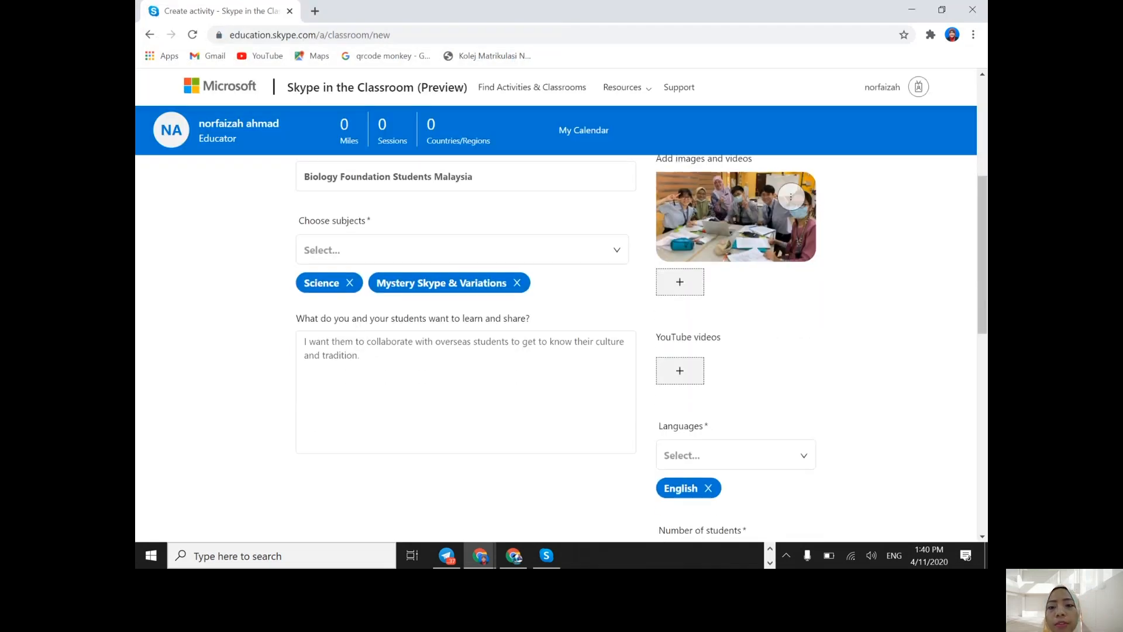
{"action": "left_click", "coordinate": [747, 456]}
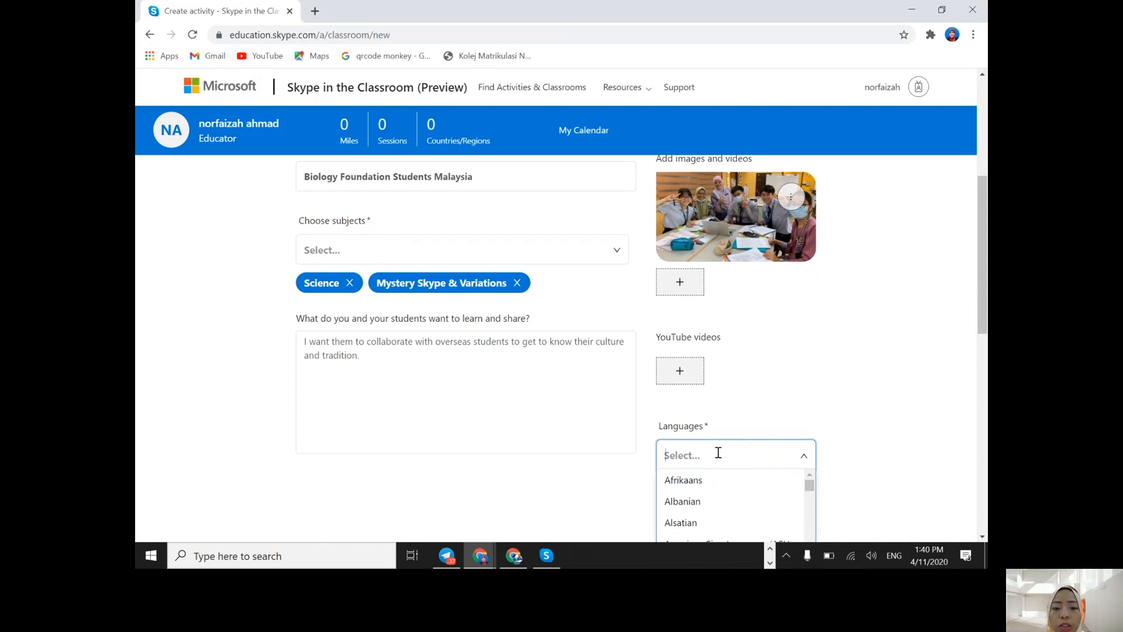
{"action": "scroll", "coordinate": [719, 453], "scroll_direction": "down", "scroll_amount": 2}
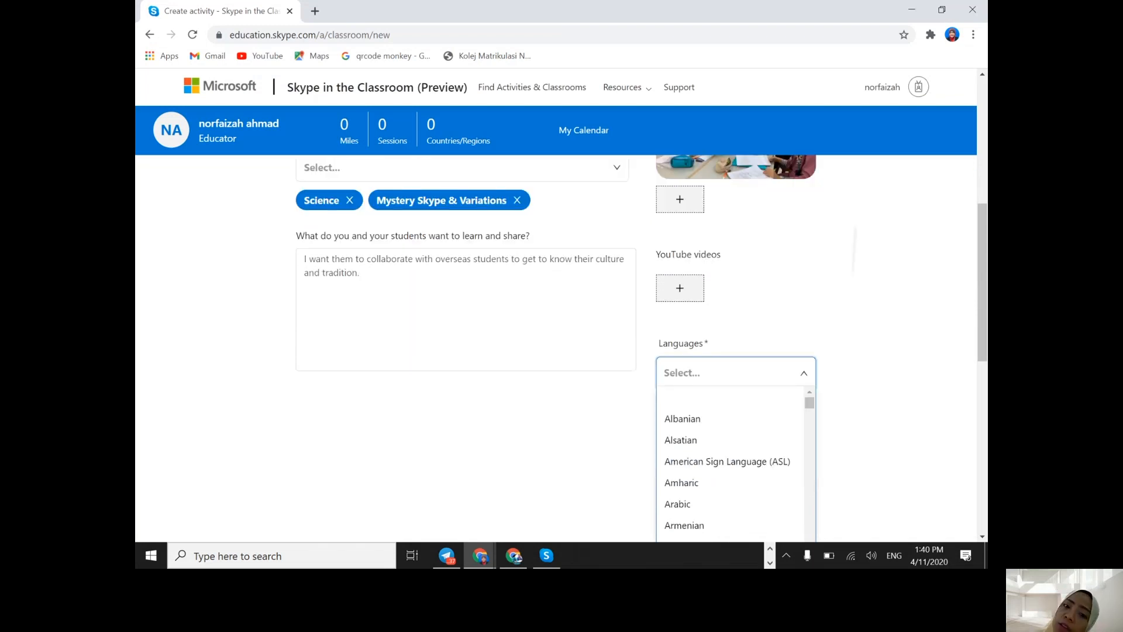
{"action": "left_click", "coordinate": [736, 321]}
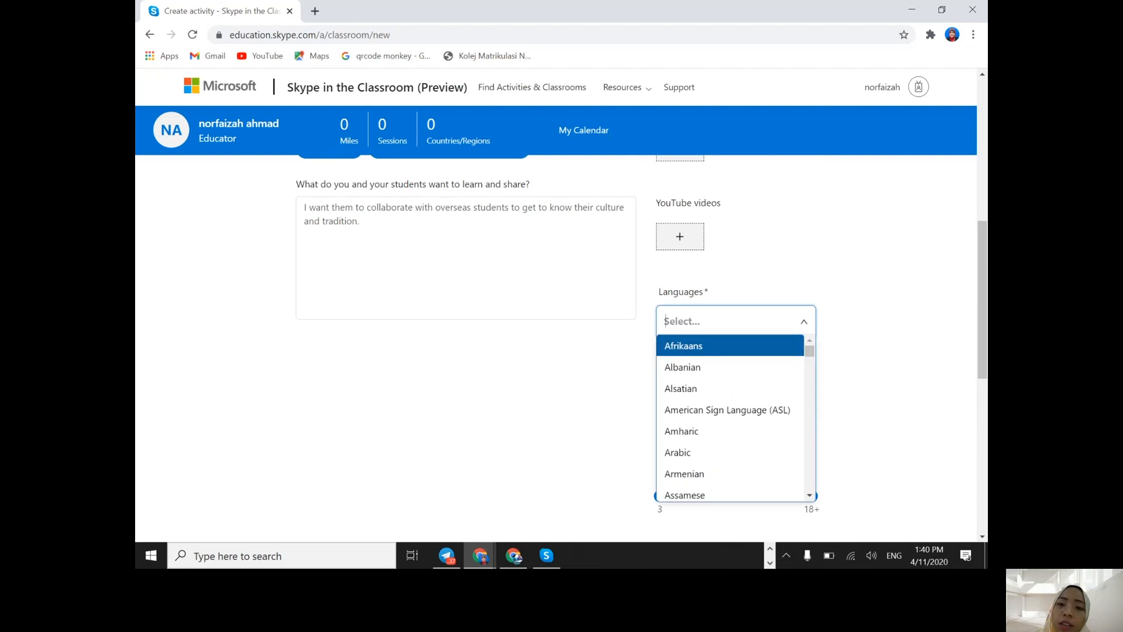
{"action": "type", "text": "Malay"}
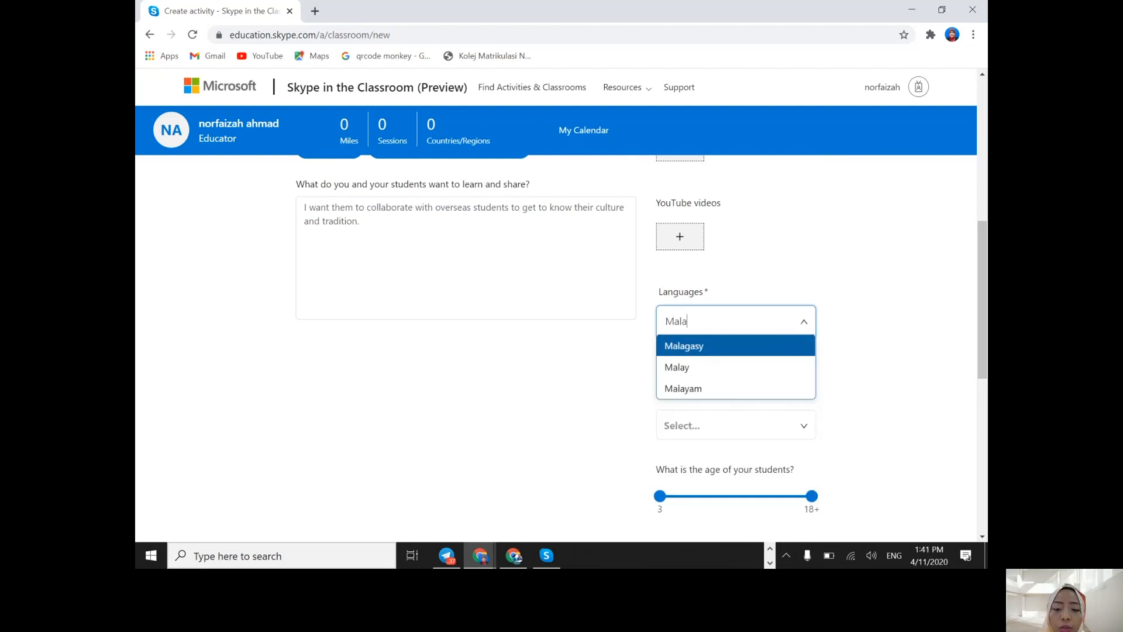
{"action": "left_click", "coordinate": [673, 367]}
{"action": "scroll", "coordinate": [673, 351], "scroll_direction": "down", "scroll_amount": 3}
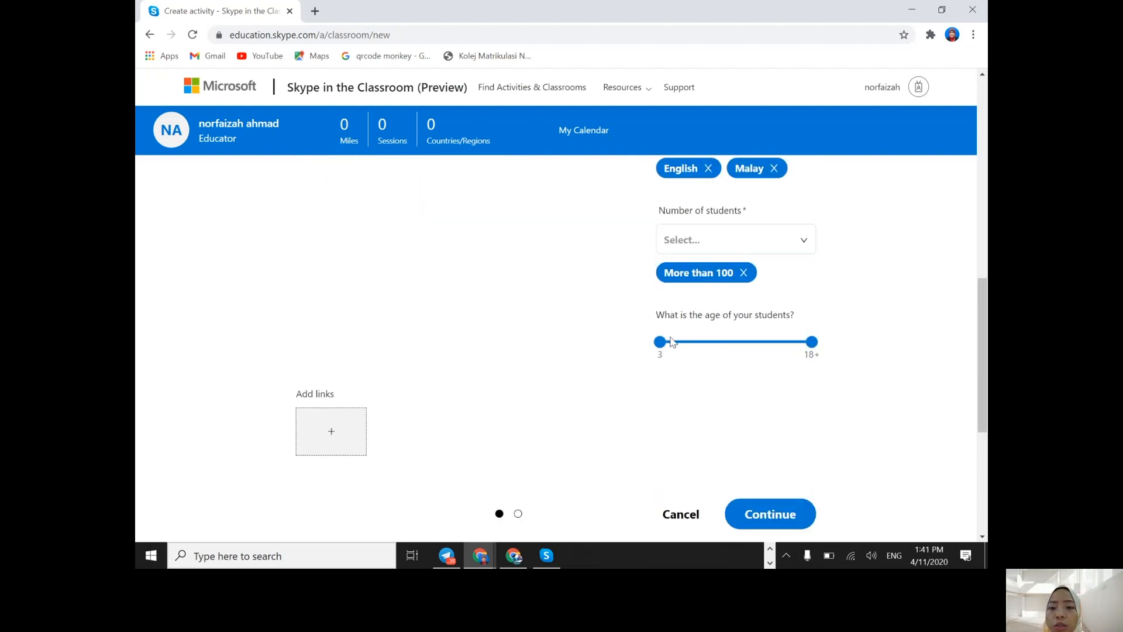
Raise the lower limit of the students' age range and continue to the classroom's availability setup.
{"action": "left_click_drag", "start_coordinate": [660, 344], "coordinate": [779, 351]}
{"action": "left_click_drag", "start_coordinate": [660, 342], "coordinate": [773, 351]}
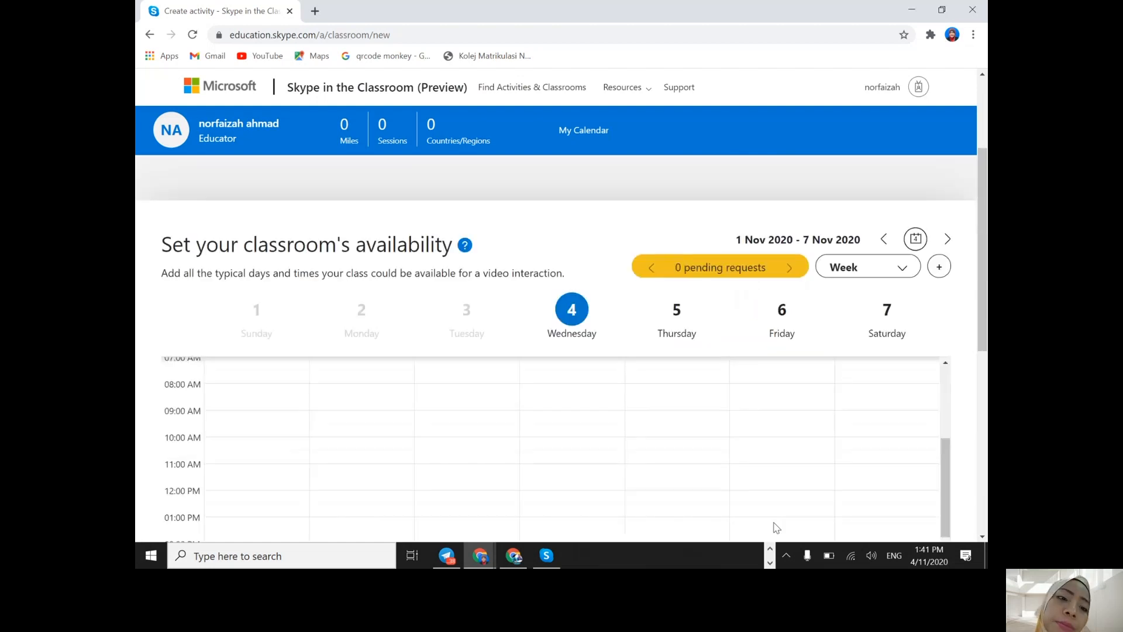
{"action": "left_click", "coordinate": [773, 526]}
Save a weekly availability slot for the Biology Foundation Students classroom, Monday to Friday from 10:00 AM to 10:00 PM, with no end date.
{"action": "scroll", "coordinate": [573, 447], "scroll_direction": "down", "scroll_amount": 2}
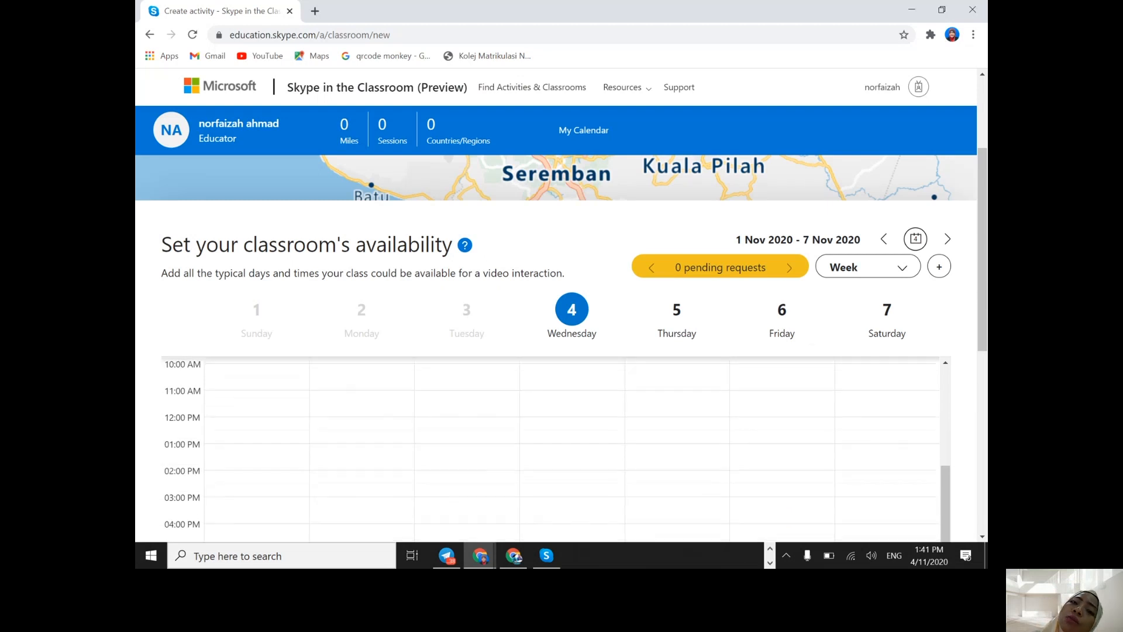
{"action": "scroll", "coordinate": [572, 448], "scroll_direction": "up", "scroll_amount": 3}
{"action": "scroll", "coordinate": [555, 448], "scroll_direction": "up", "scroll_amount": 3}
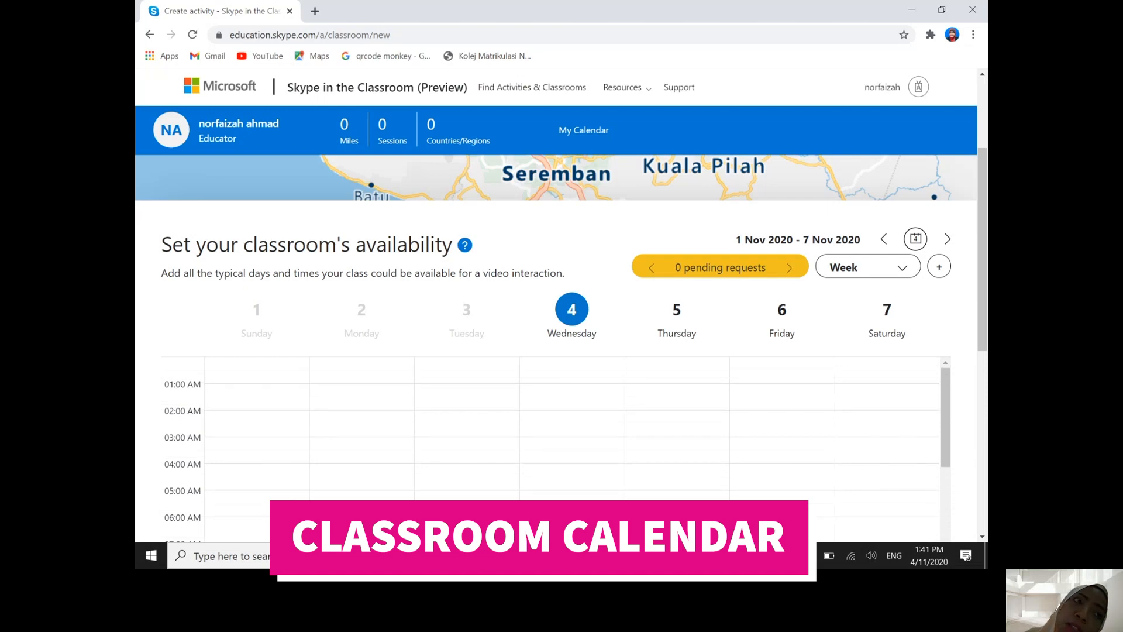
{"action": "scroll", "coordinate": [555, 352], "scroll_direction": "down", "scroll_amount": 1}
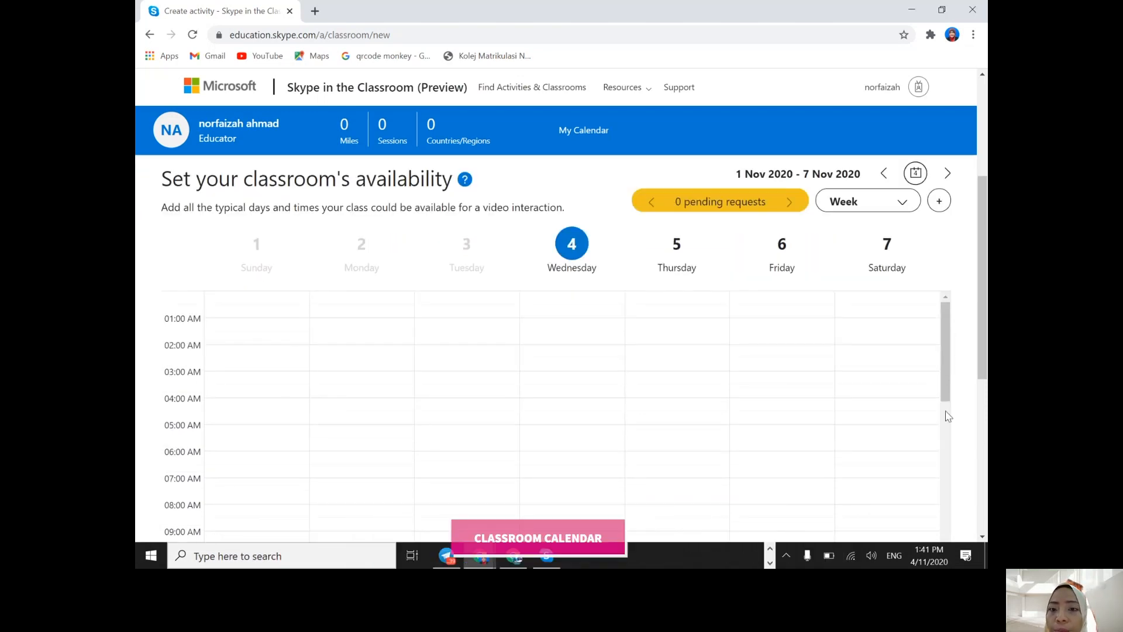
{"action": "scroll", "coordinate": [947, 414], "scroll_direction": "down", "scroll_amount": 2}
{"action": "scroll", "coordinate": [556, 415], "scroll_direction": "down", "scroll_amount": 4}
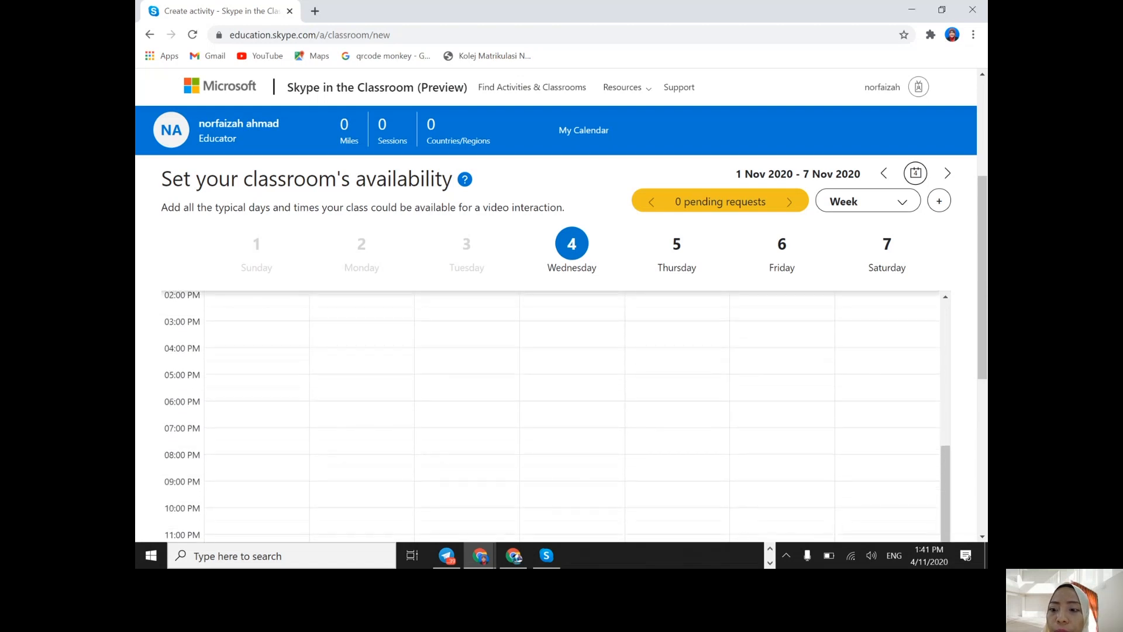
{"action": "scroll", "coordinate": [556, 415], "scroll_direction": "down", "scroll_amount": 4}
{"action": "left_click", "coordinate": [776, 351]}
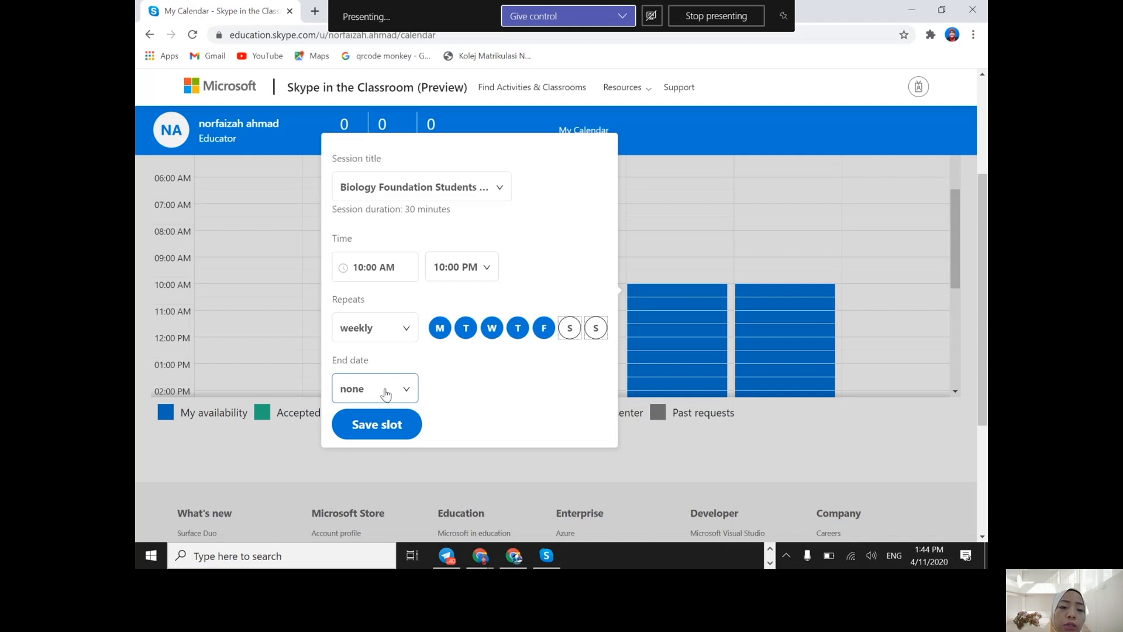
{"action": "left_click", "coordinate": [395, 430]}
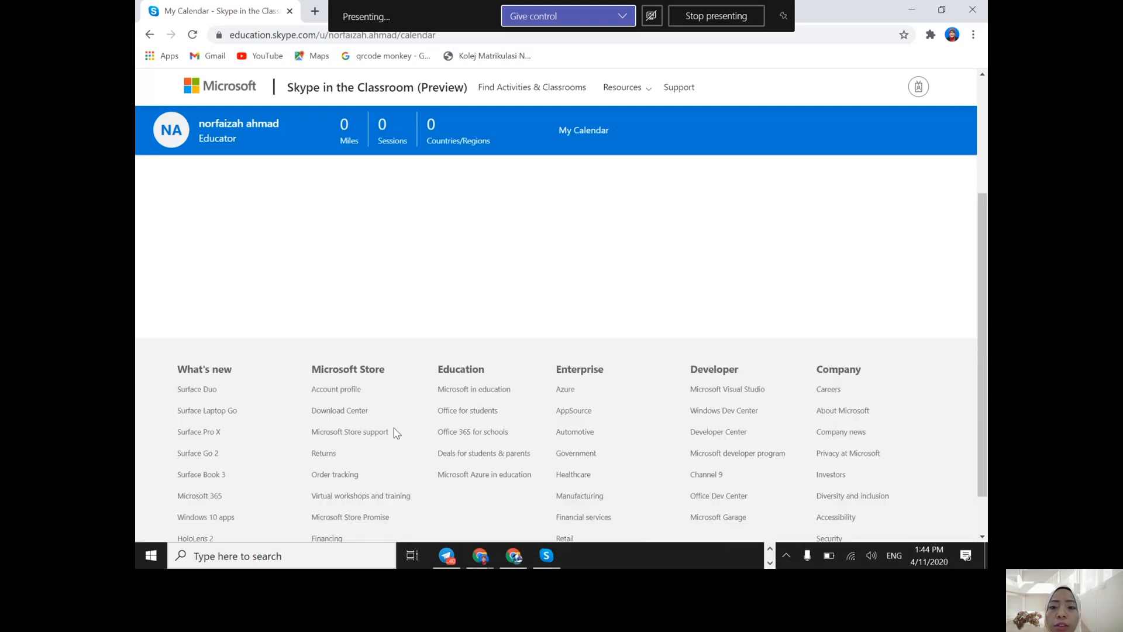